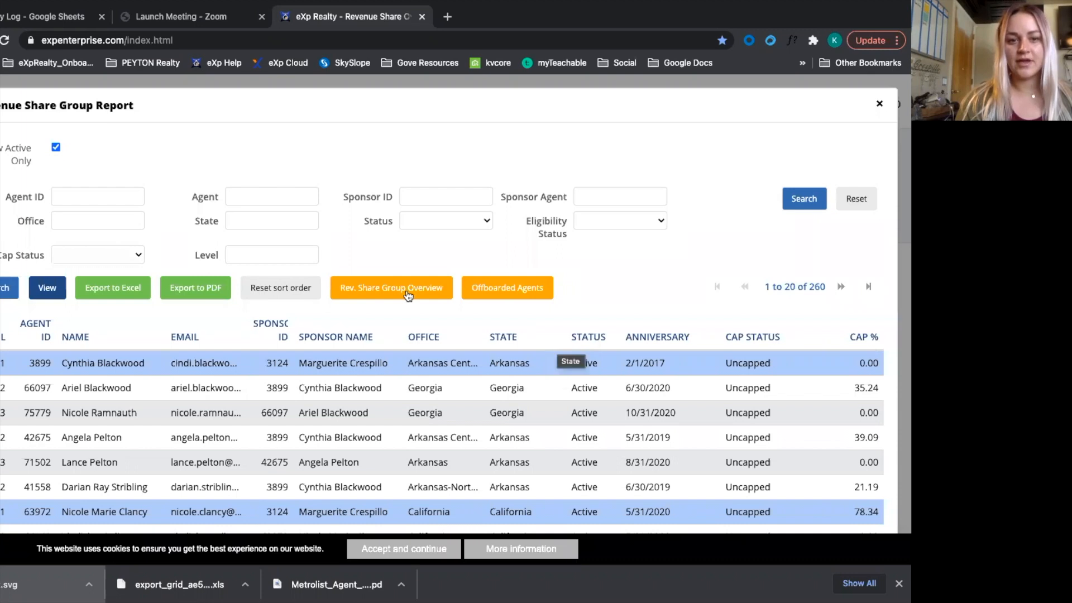
Export the active-only Revenue Share Group Report to Excel
left_click(408, 296)
left_click(126, 296)
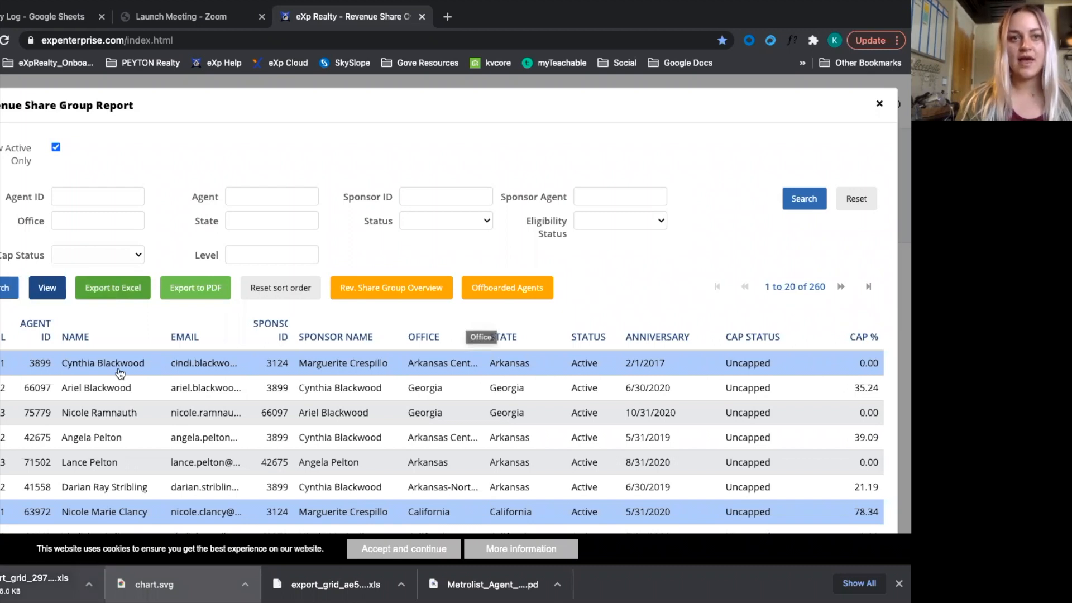
Switch to the Activity Log spreadsheet in Google Sheets and import the downloaded export_grid_2970e592-2937-40db-99f8-c3c7a841532f.xls as a new sheet
left_click(63, 18)
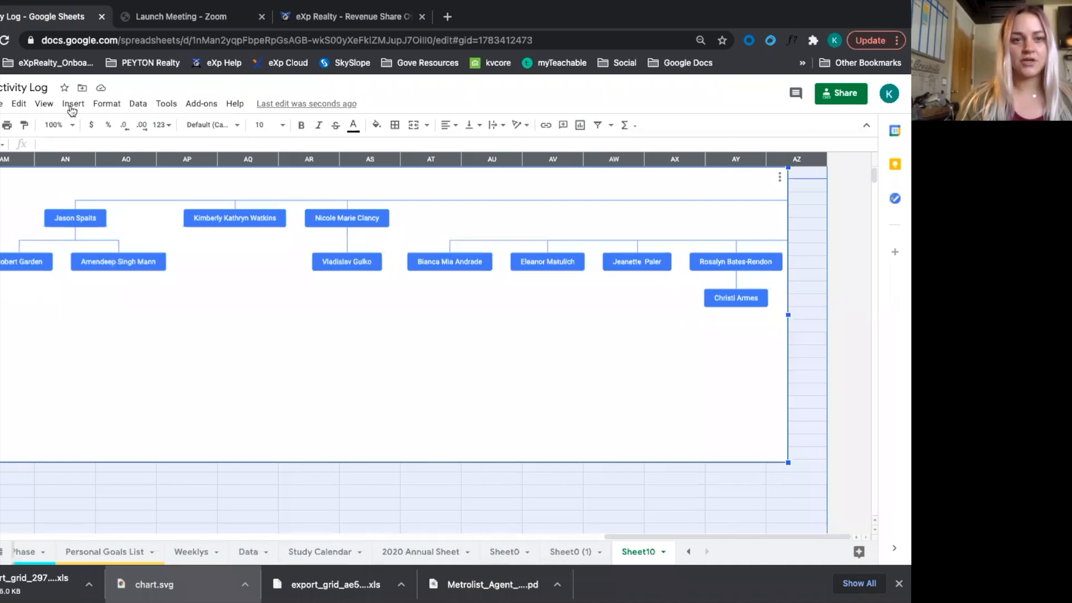
left_click(1, 105)
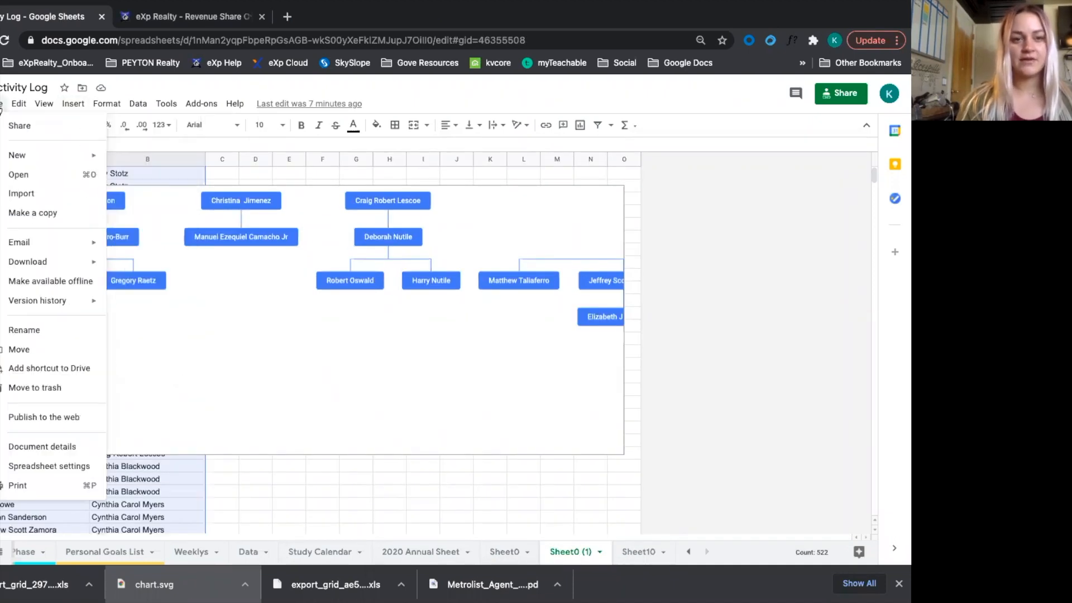
left_click(38, 195)
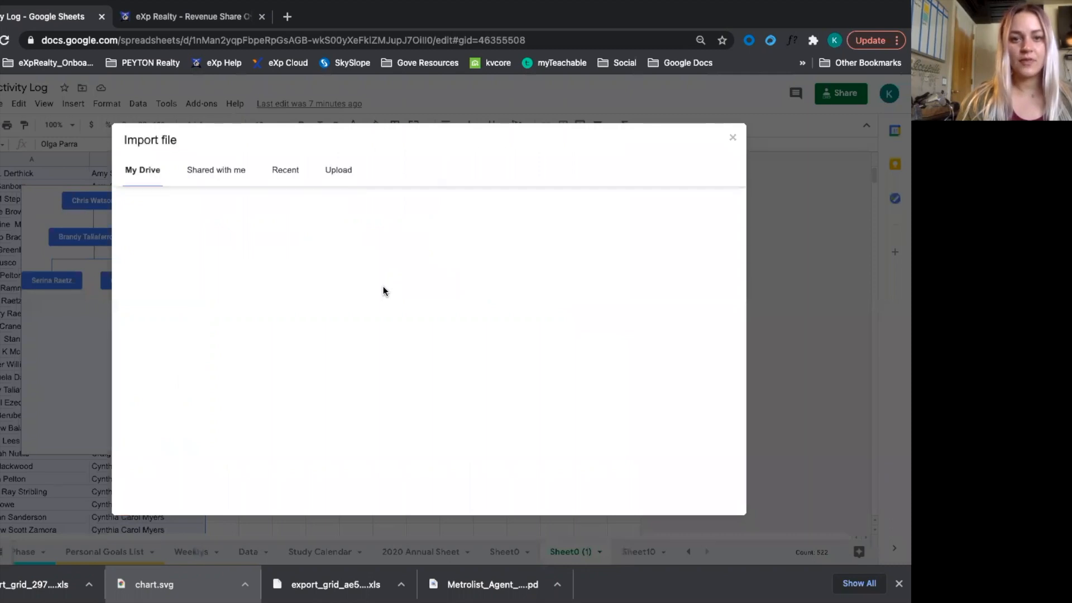
left_click(335, 173)
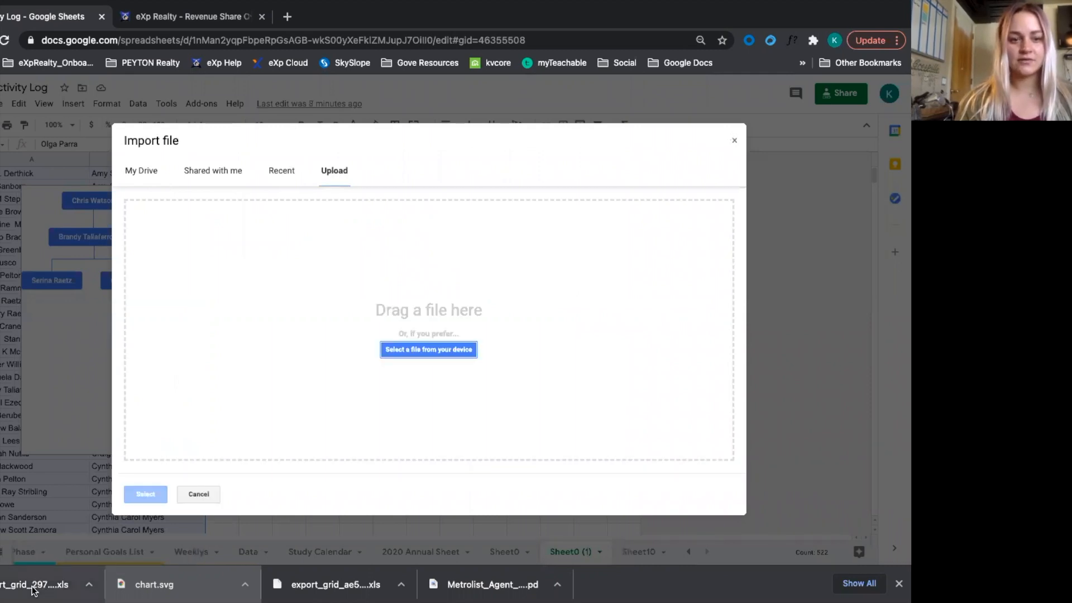
left_click_drag(34, 586, 339, 324)
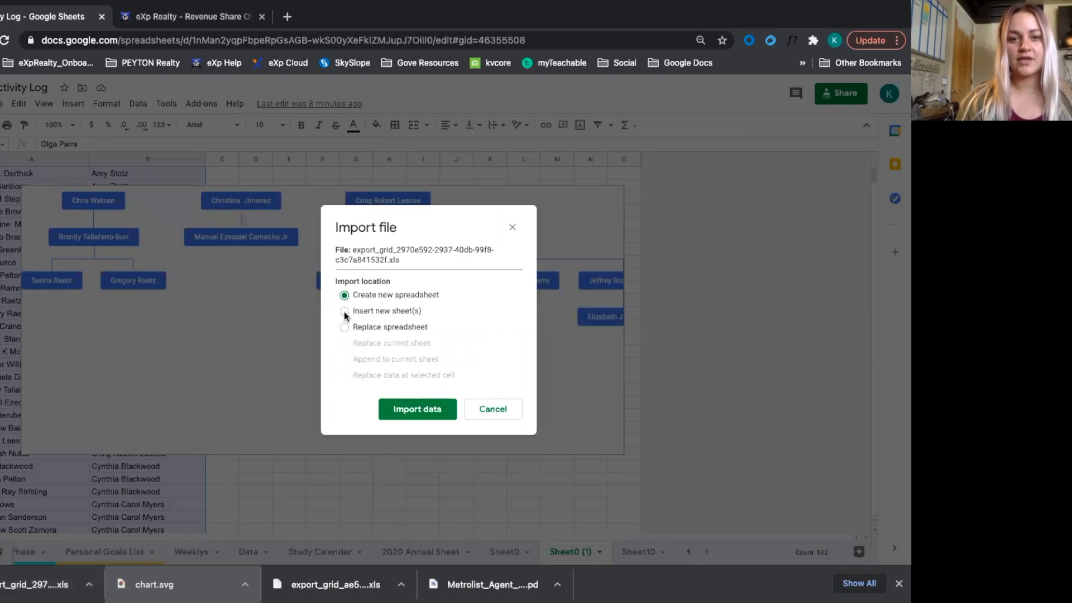
left_click(344, 311)
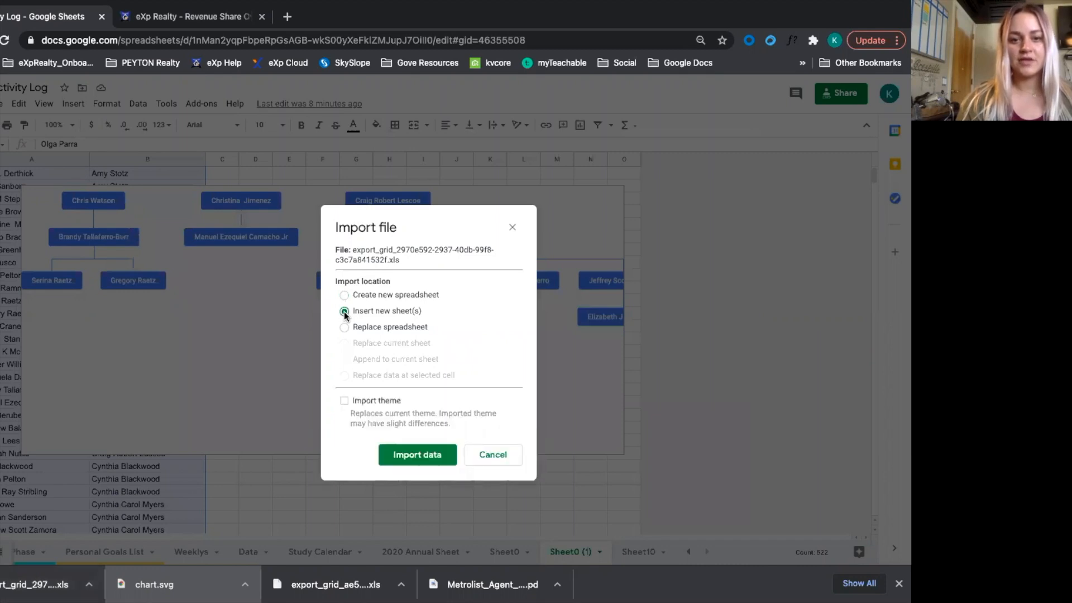
left_click(426, 453)
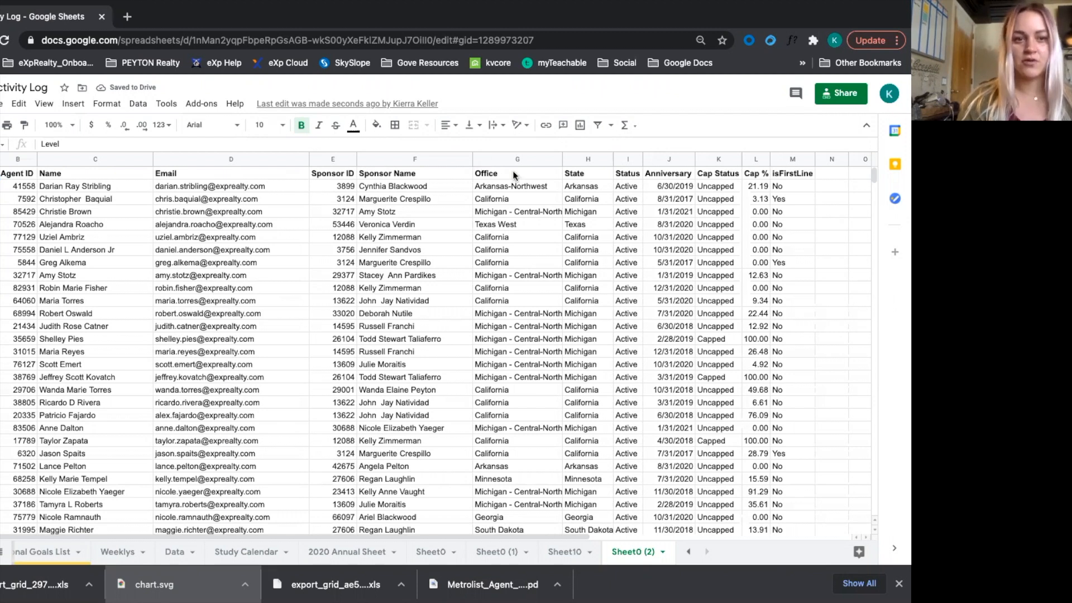
Delete every column of the imported sheet except Name and Sponsor Name
left_click(3, 160)
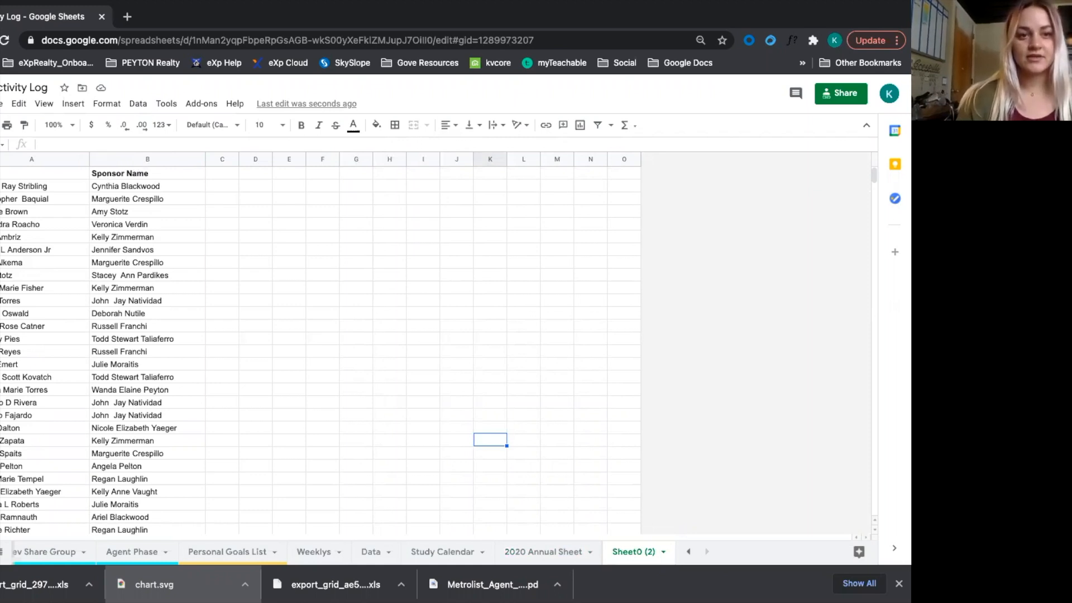
left_click(33, 173)
key("ctrl+a")
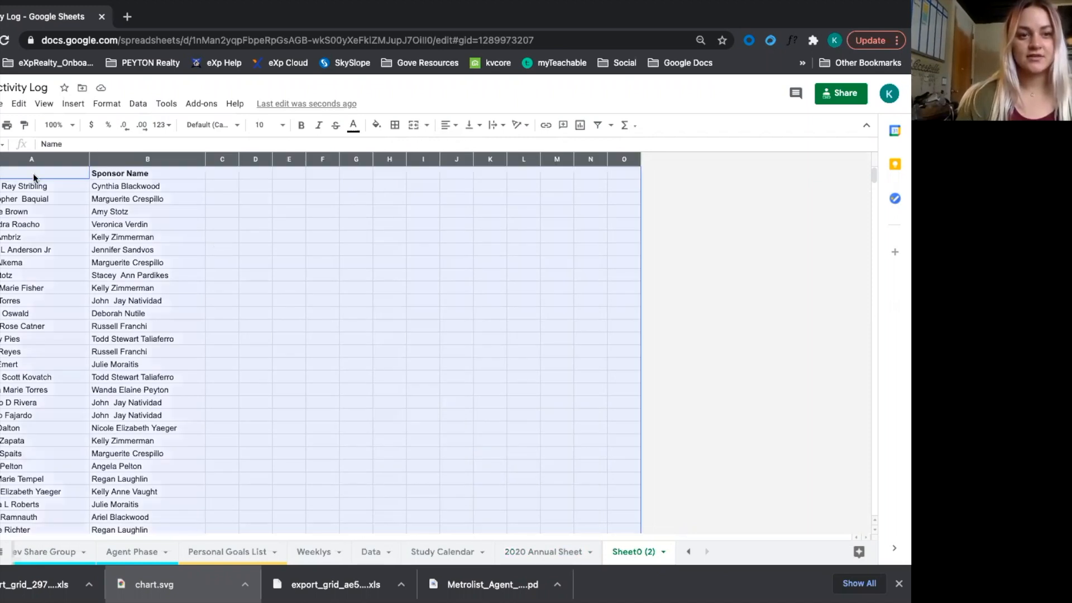
left_click(222, 236)
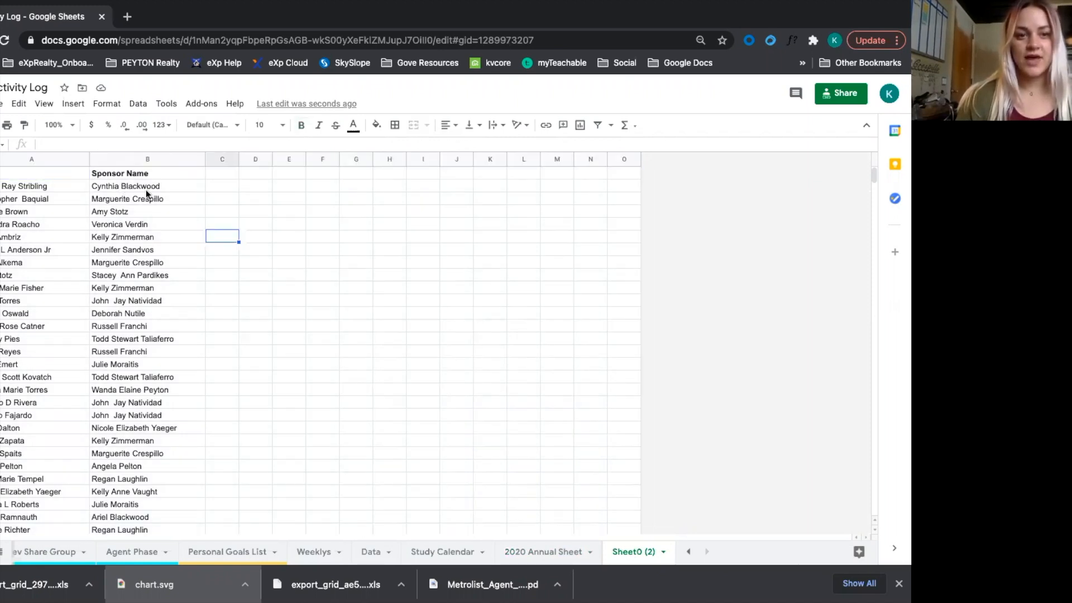
Insert a chart from the Name and Sponsor Name data in A1:B261 and set its type to Organizational chart
key("ctrl+Home")
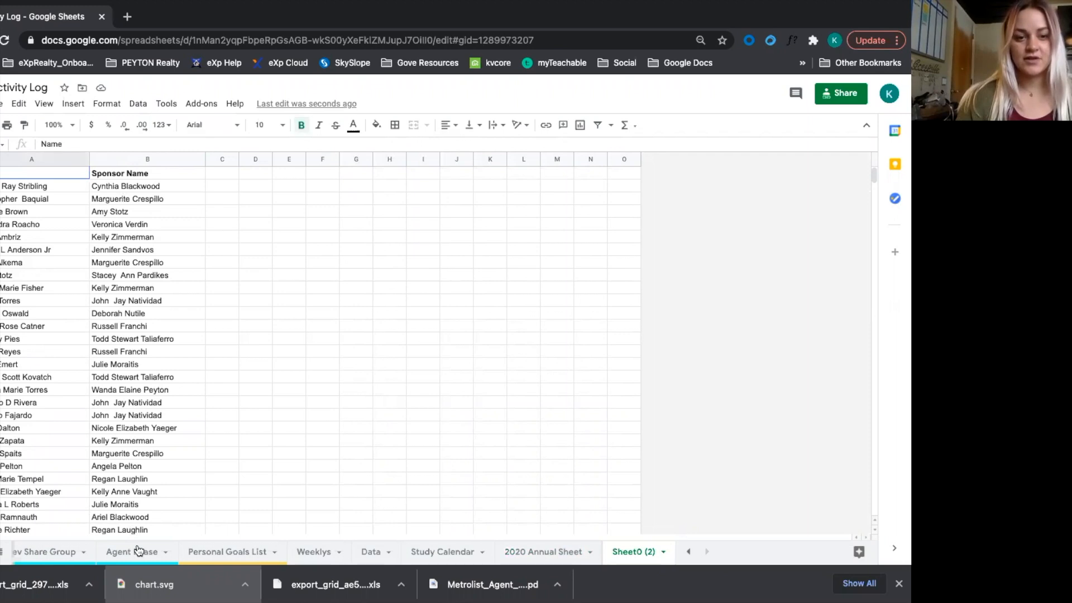
left_click_drag(139, 551, 132, 465)
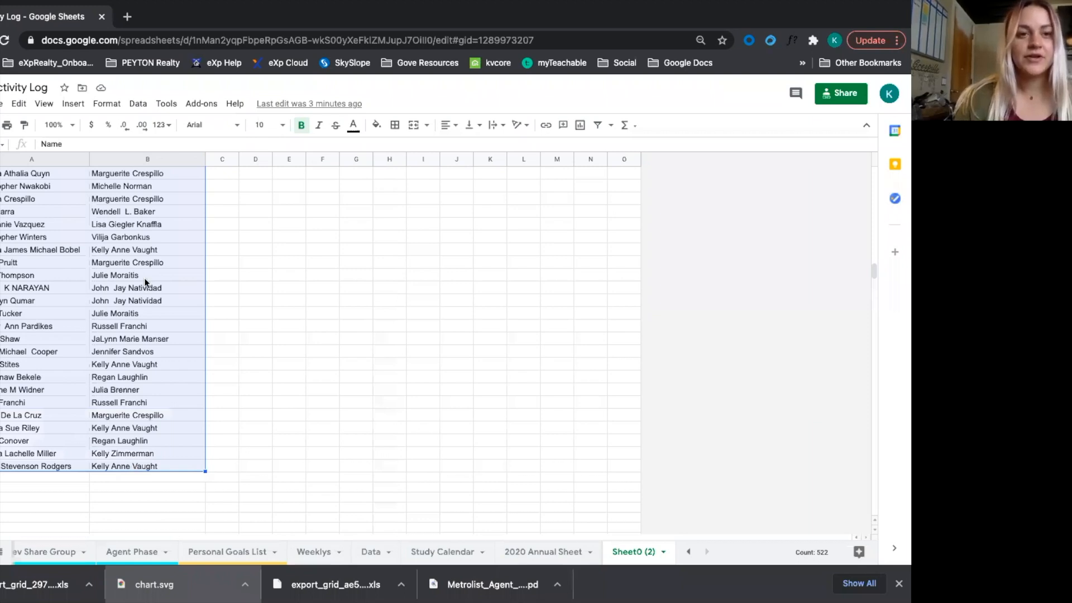
left_click(73, 104)
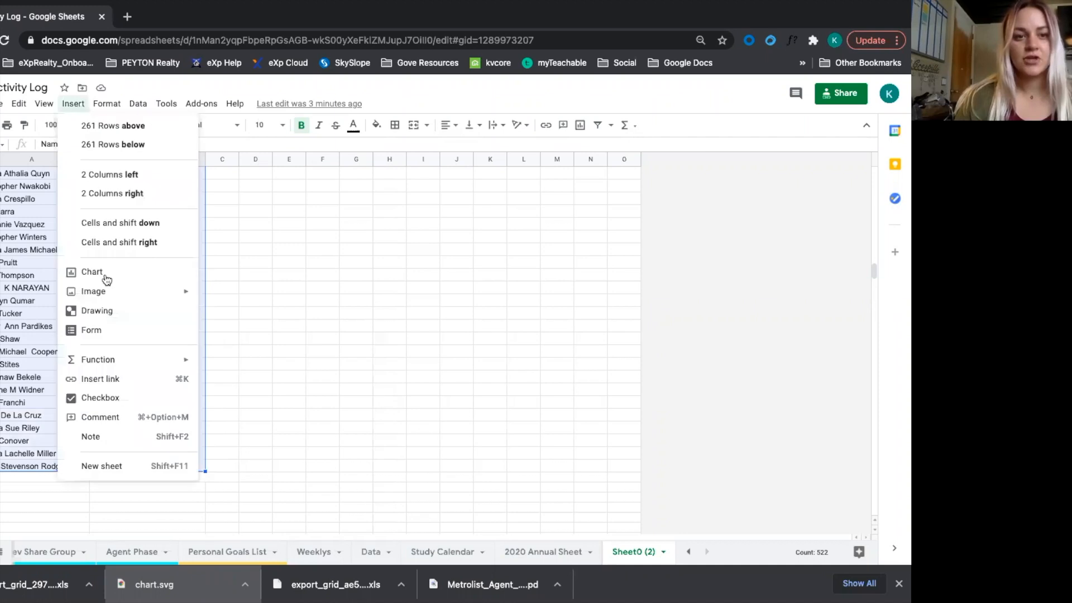
left_click(93, 272)
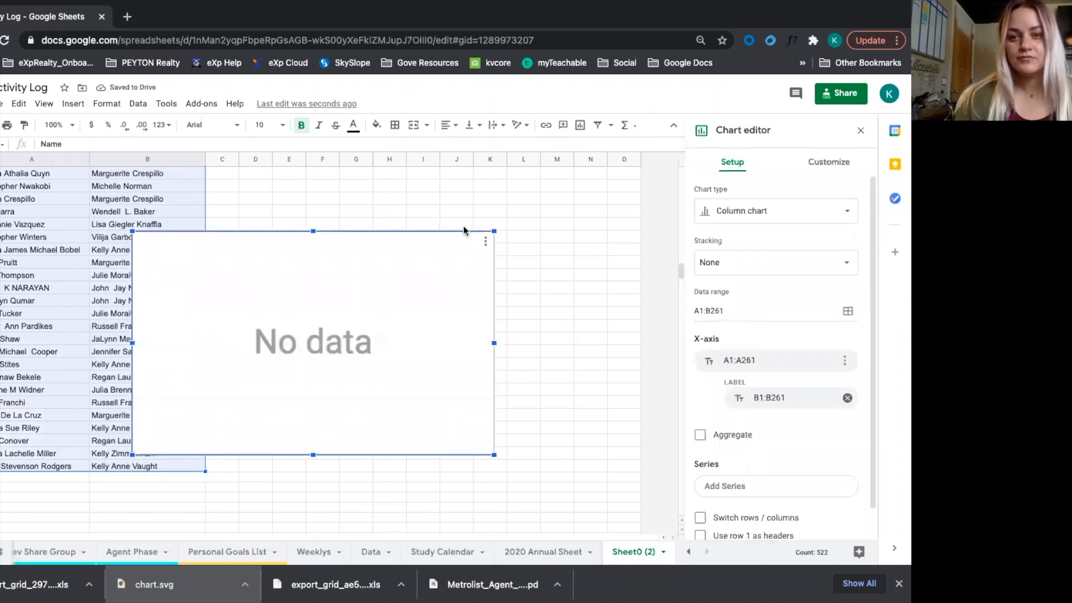
left_click(763, 215)
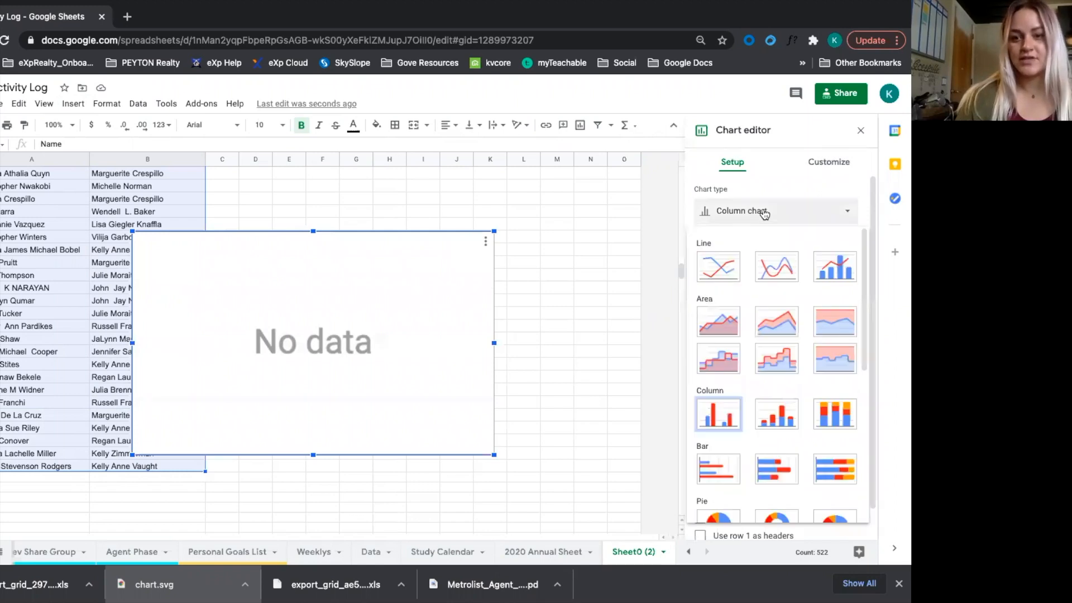
scroll(716, 481, "down", 5)
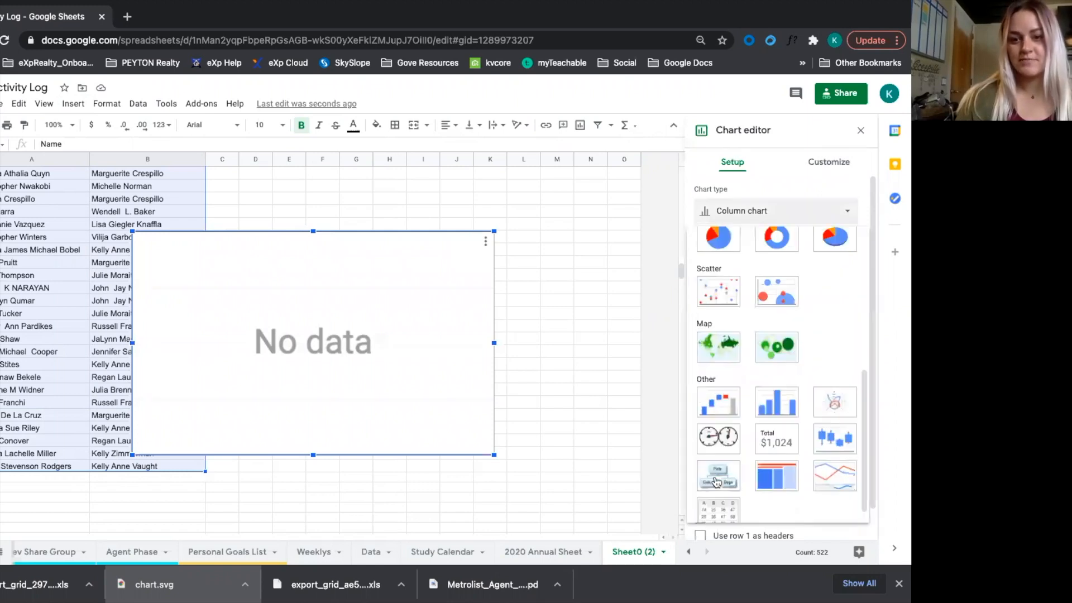
left_click(717, 481)
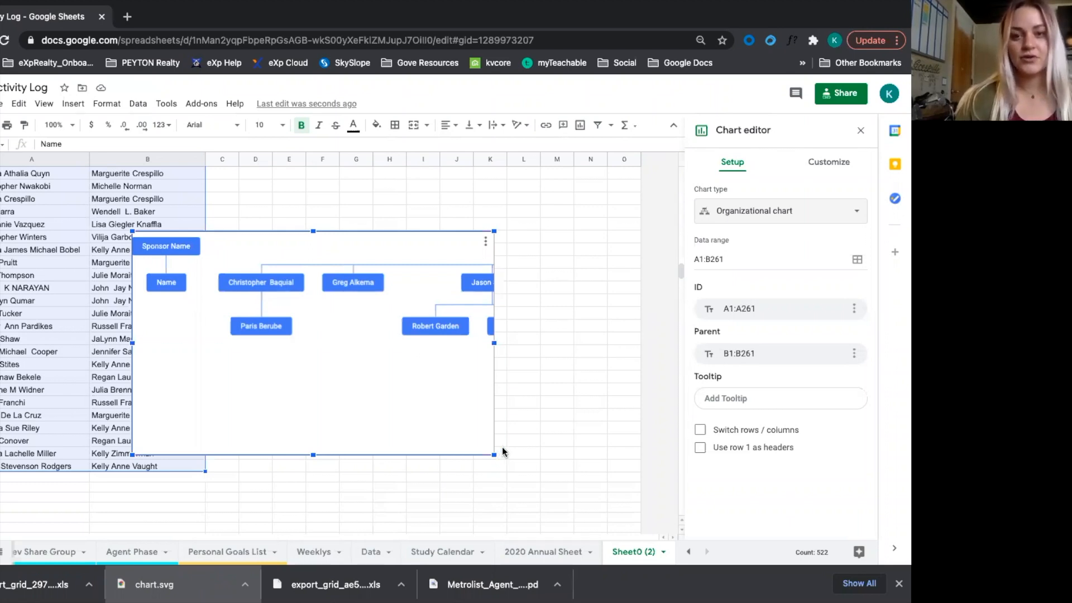
Add a new blank sheet and paste the organizational chart into it
left_click(635, 552)
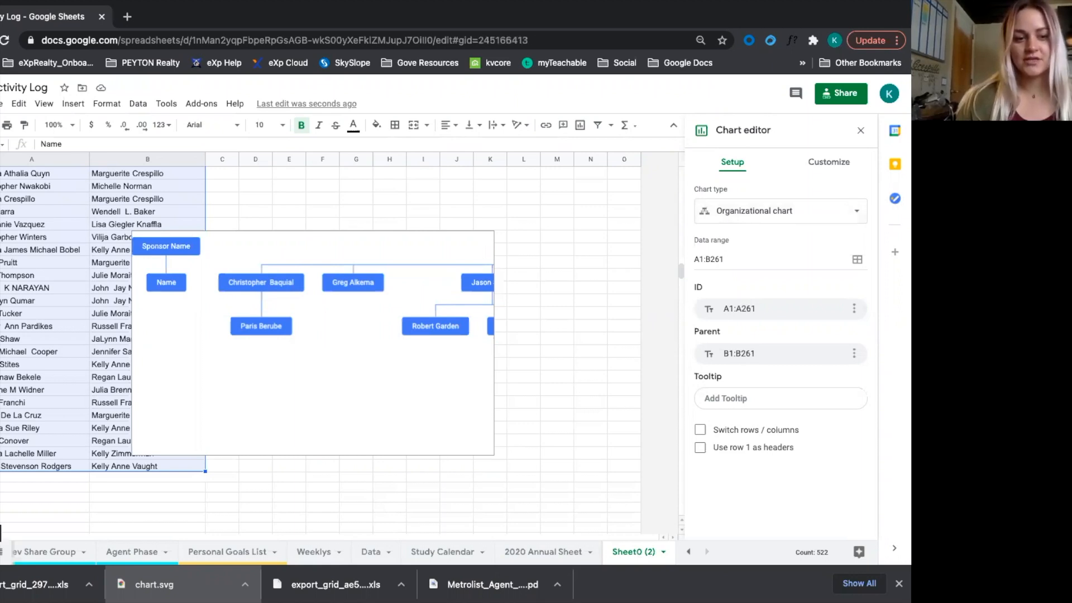
left_click(0, 551)
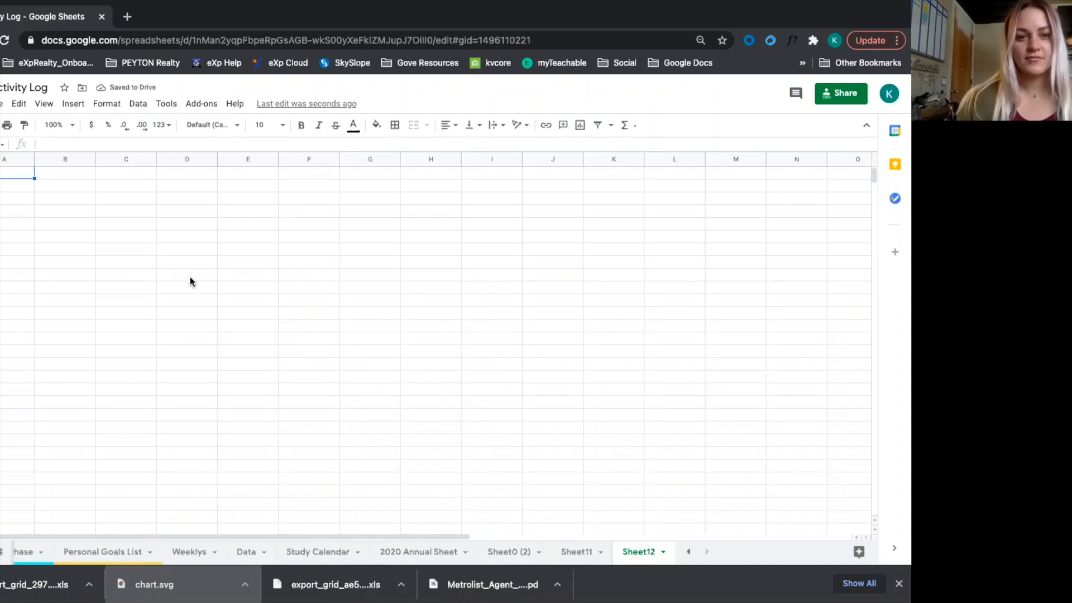
key("ctrl+v")
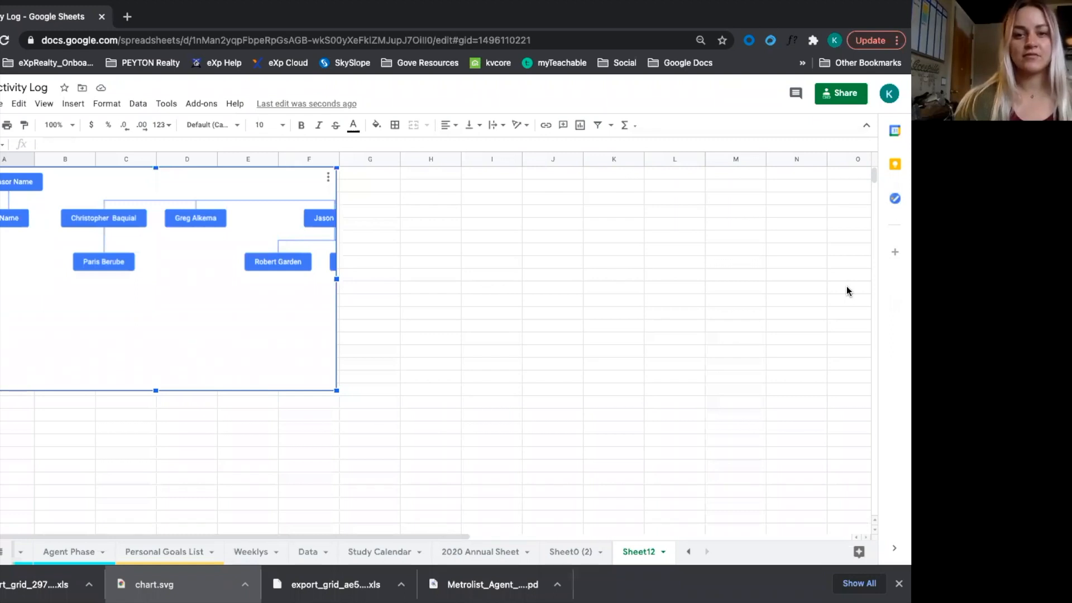
Widen the organizational chart on the new sheet until it reaches column V
left_click_drag(336, 281, 722, 299)
scroll(704, 269, "right", 5)
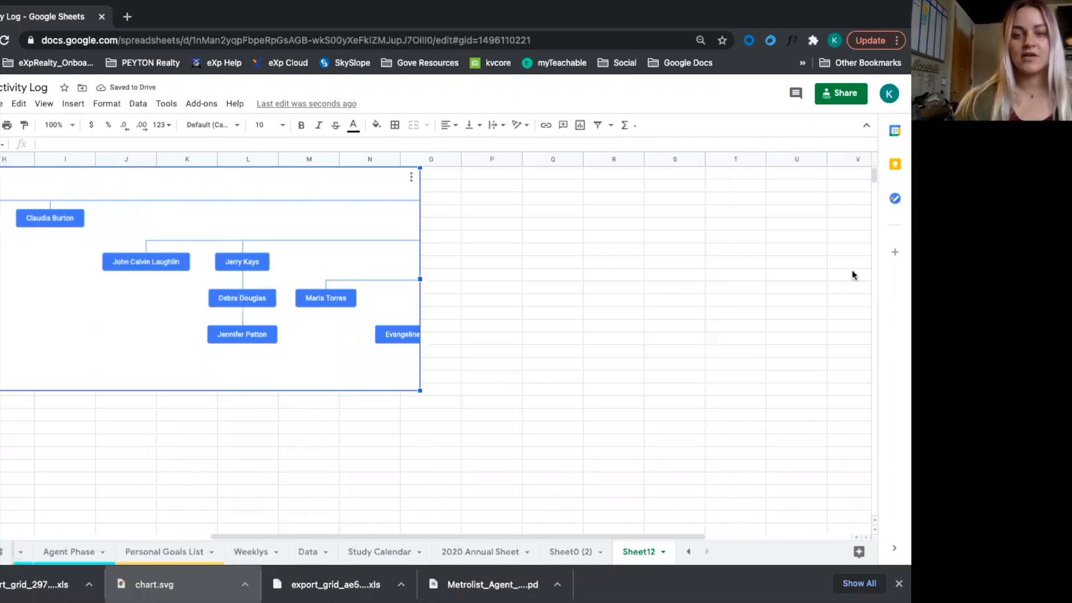
left_click_drag(691, 536, 837, 536)
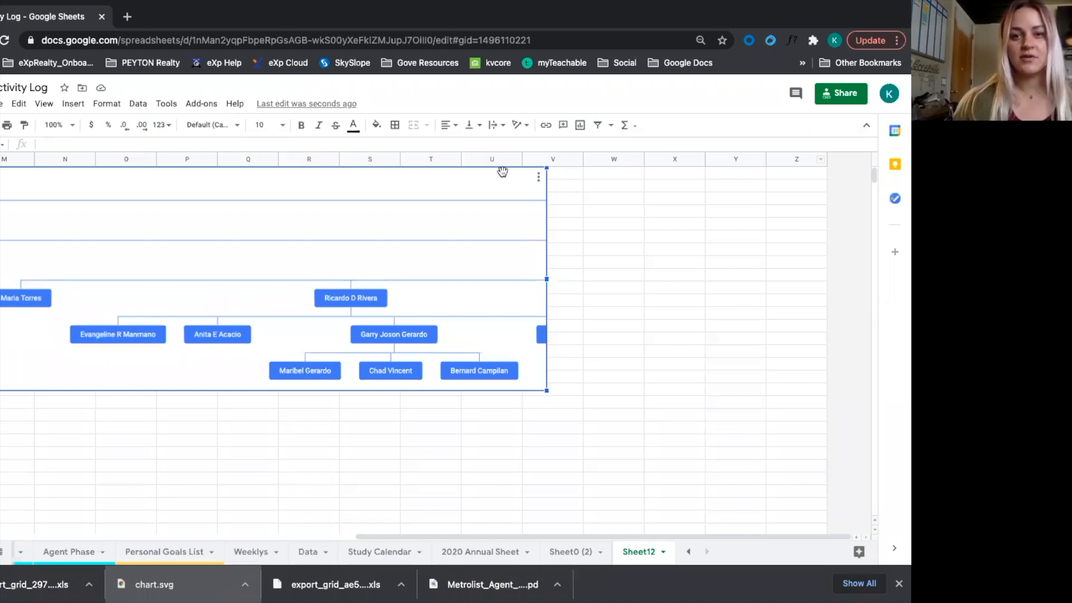
Insert 14 columns to the right of columns M through Z
key("super+a")
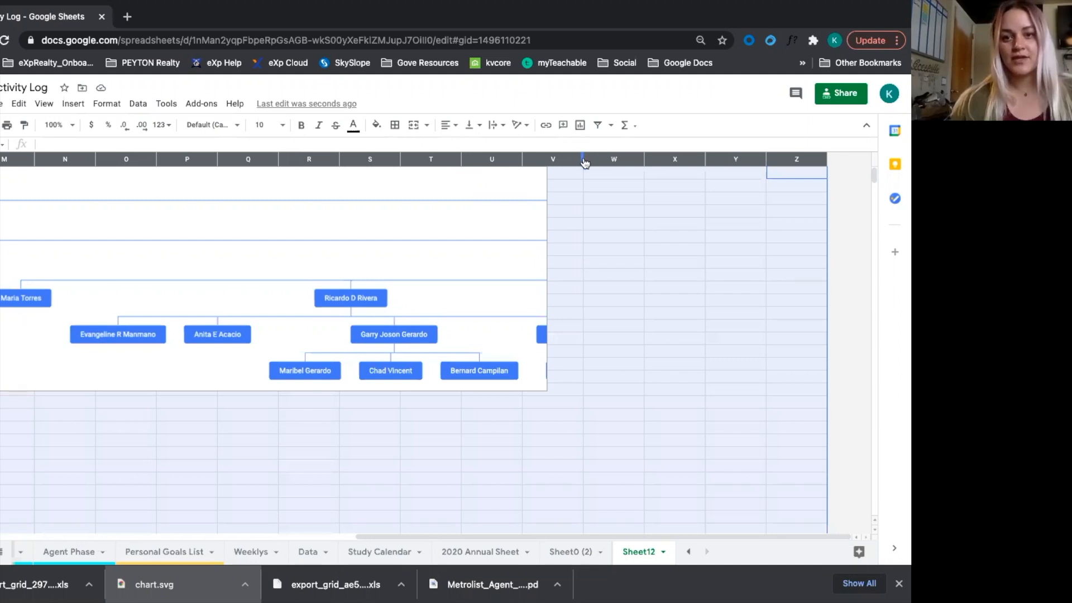
right_click(634, 234)
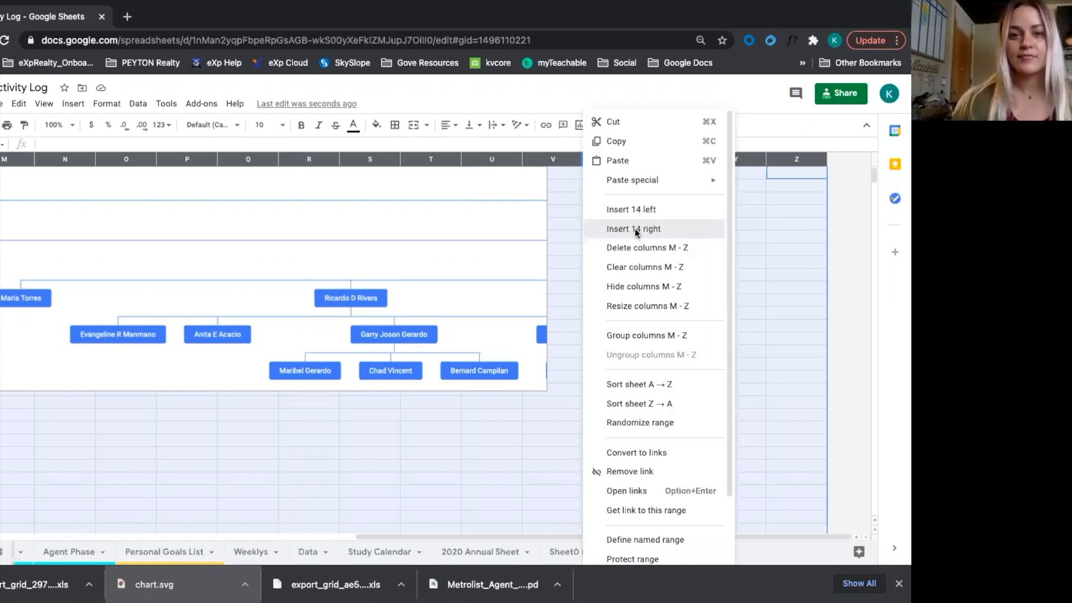
left_click(636, 229)
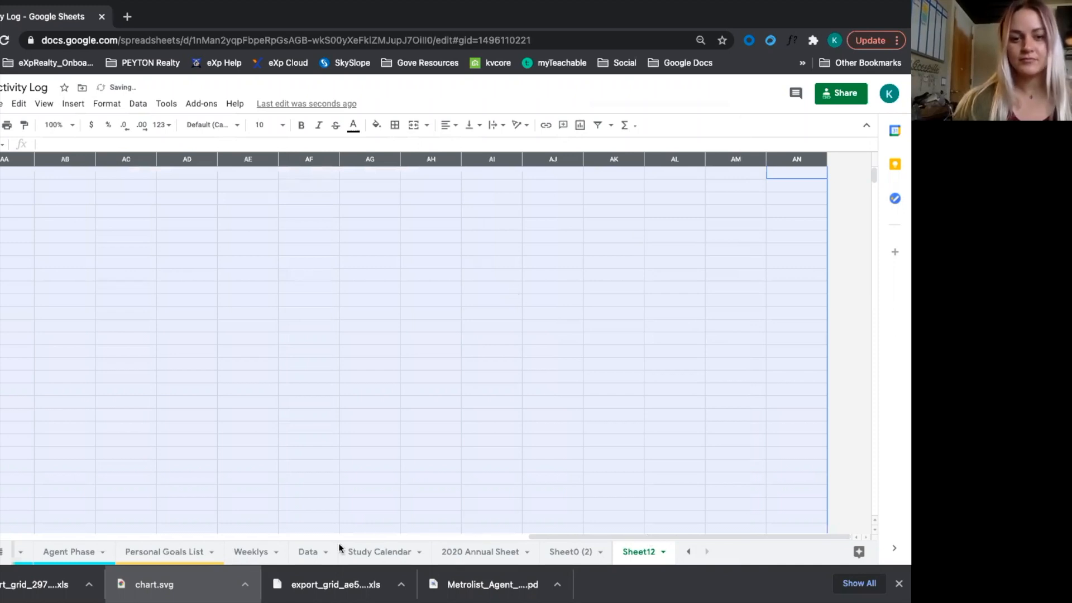
Add more columns and enlarge the organizational chart across them until its last branches fit, with the sheet zoomed out to 50%
left_click_drag(339, 543, 246, 541)
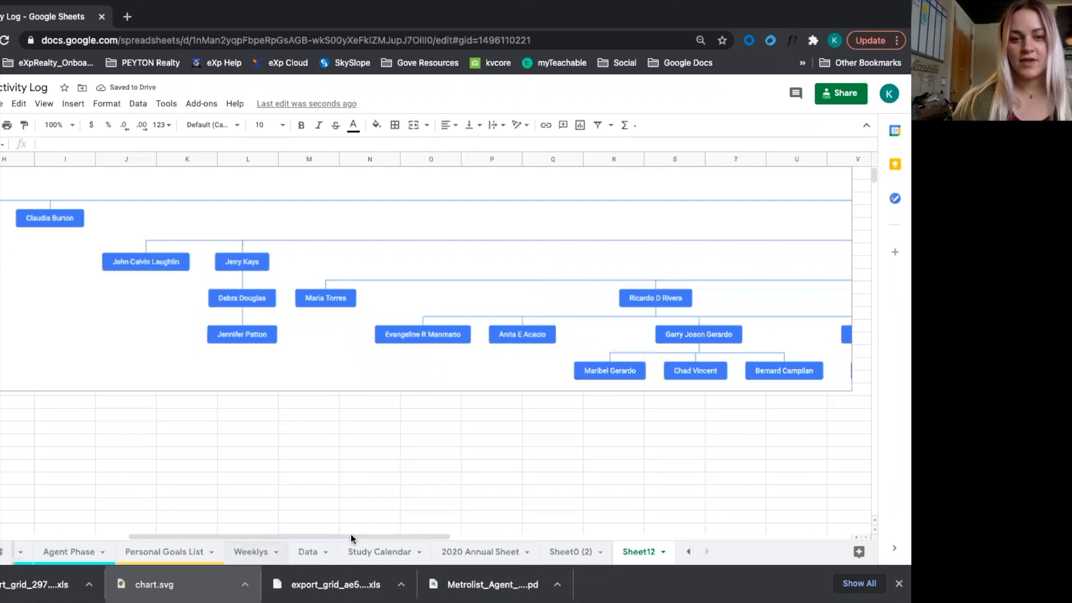
scroll(439, 537, "right", 2)
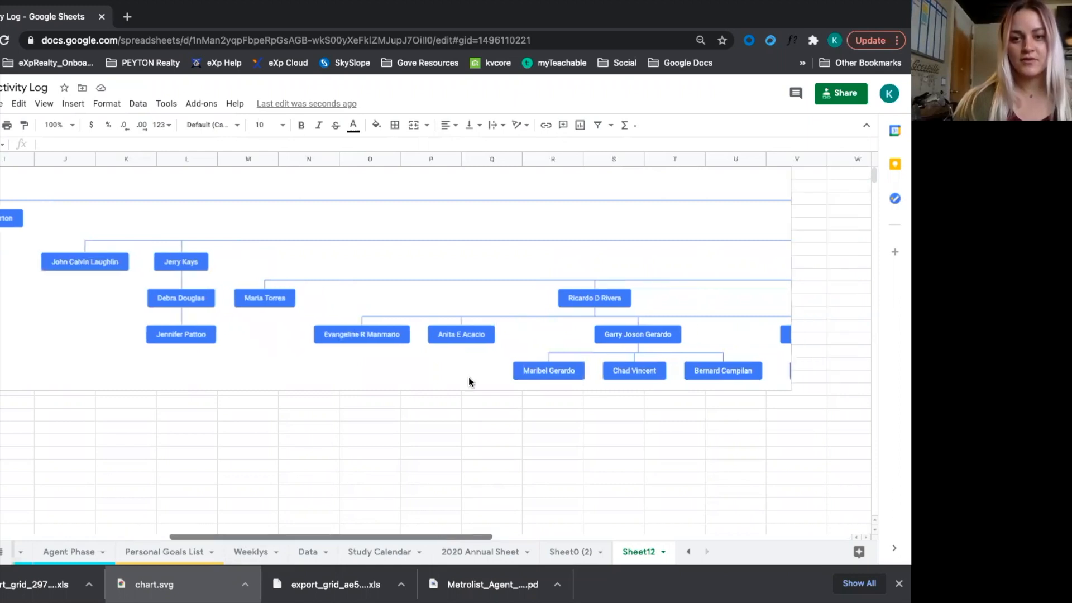
scroll(468, 377, "right", 6)
left_click(413, 261)
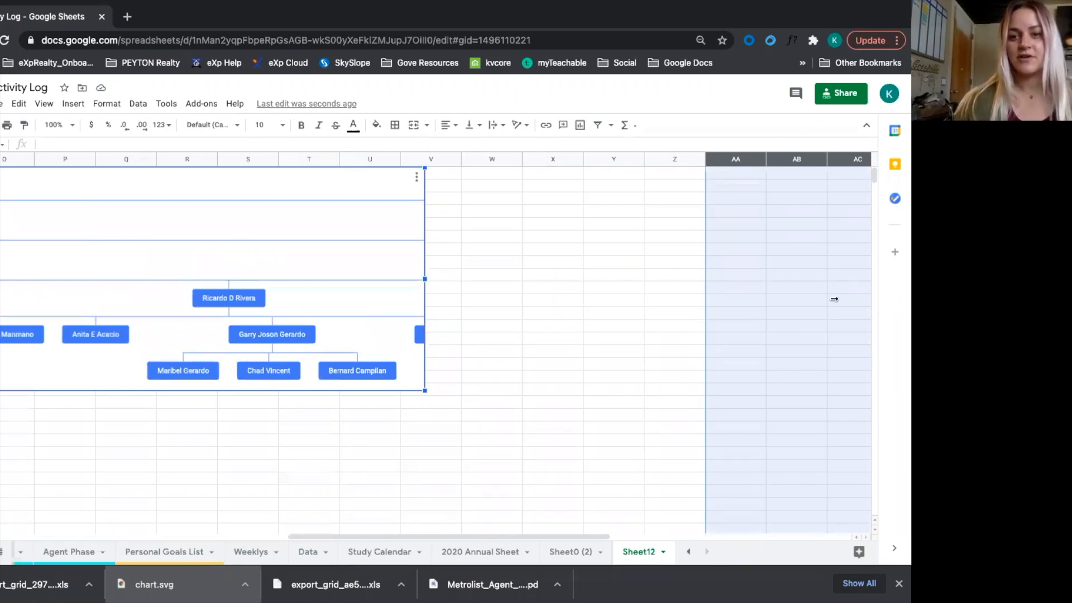
scroll(863, 298, "down", 5)
left_click(832, 269)
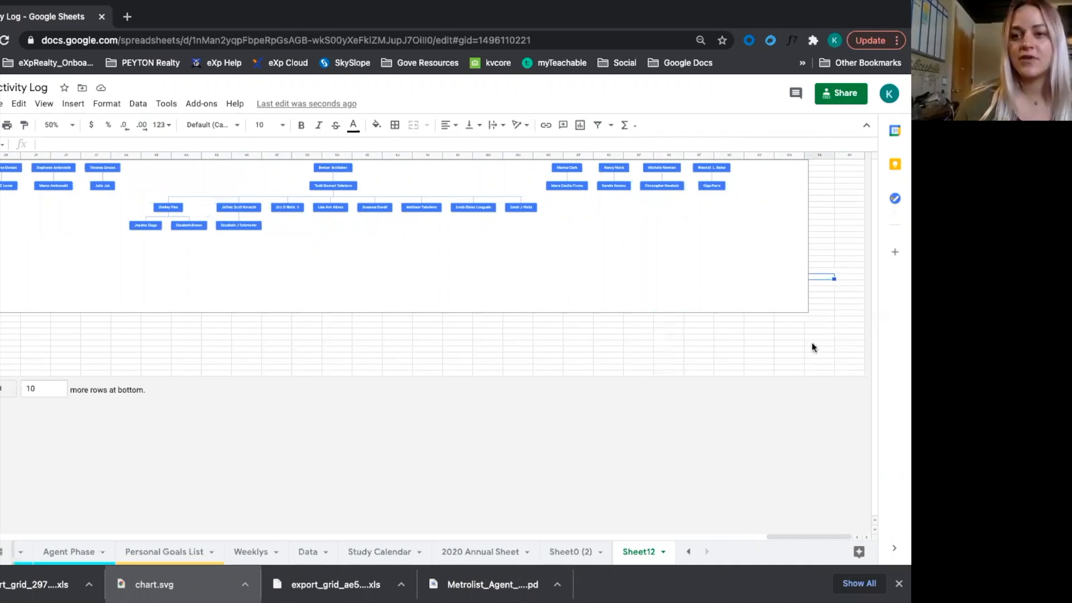
left_click(758, 244)
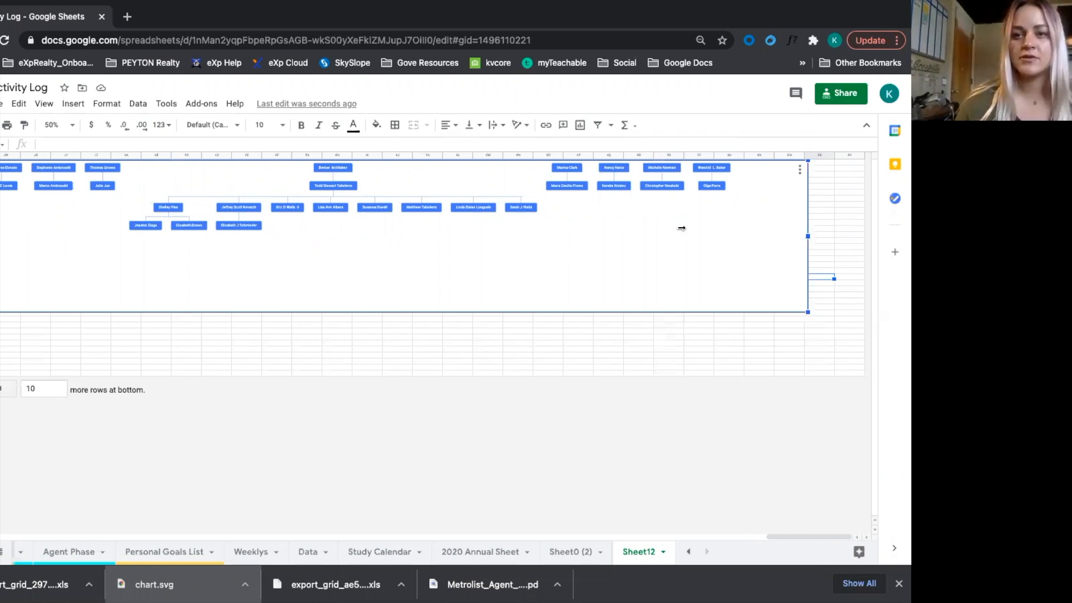
left_click(246, 358)
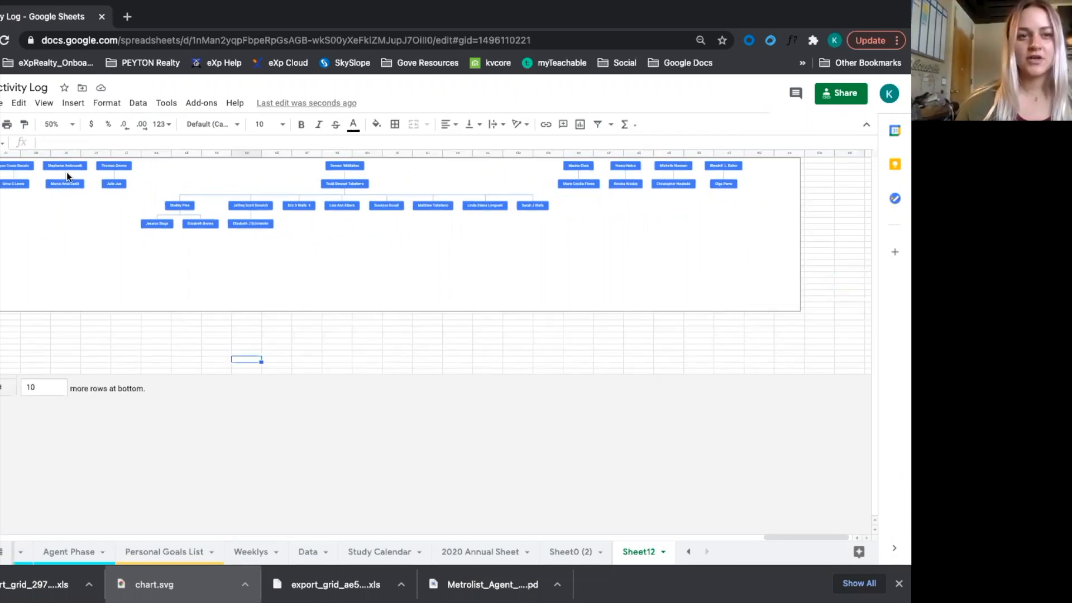
Set the sheet zoom to 90% and show the organizational chart in full screen
left_click(71, 129)
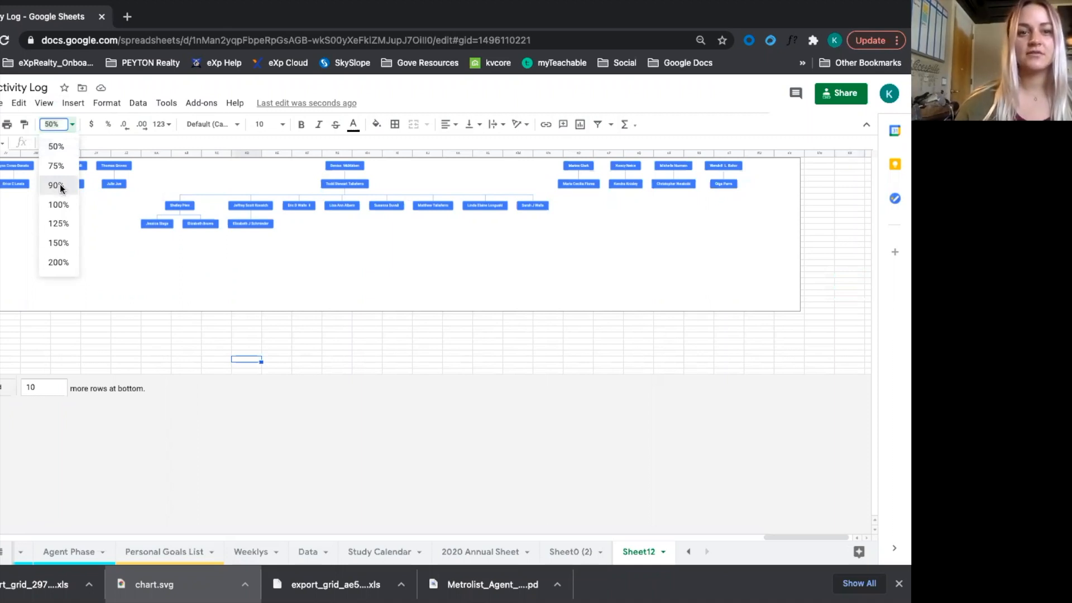
left_click(56, 185)
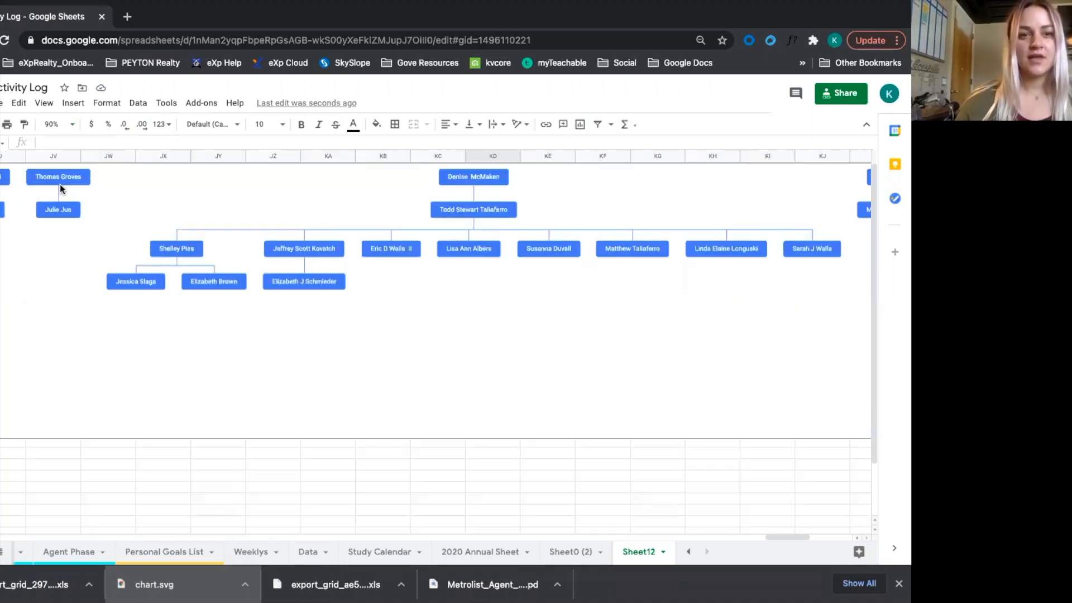
left_click(45, 104)
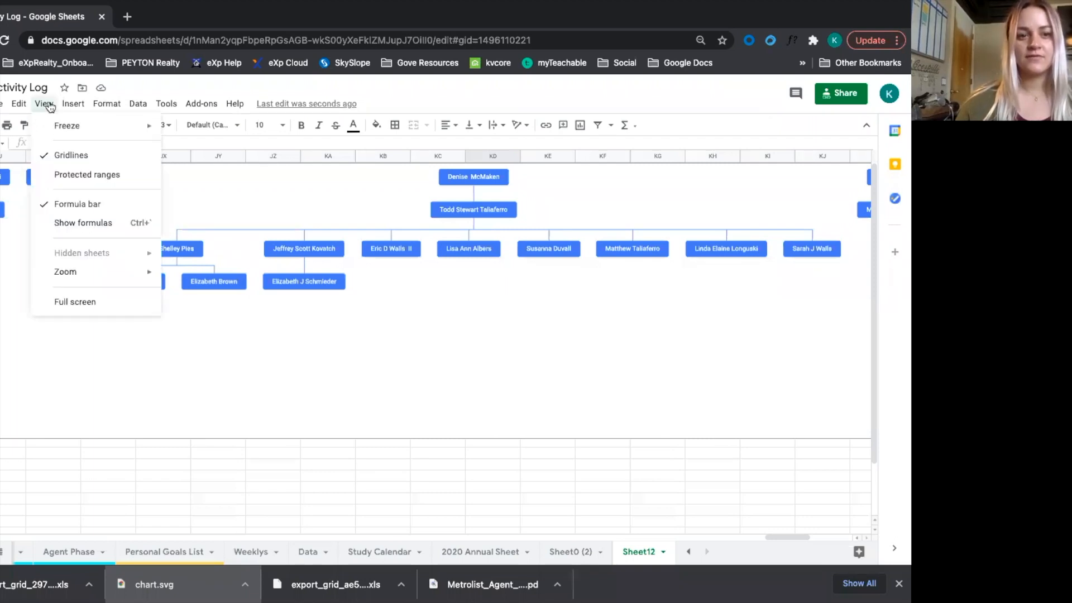
left_click(75, 302)
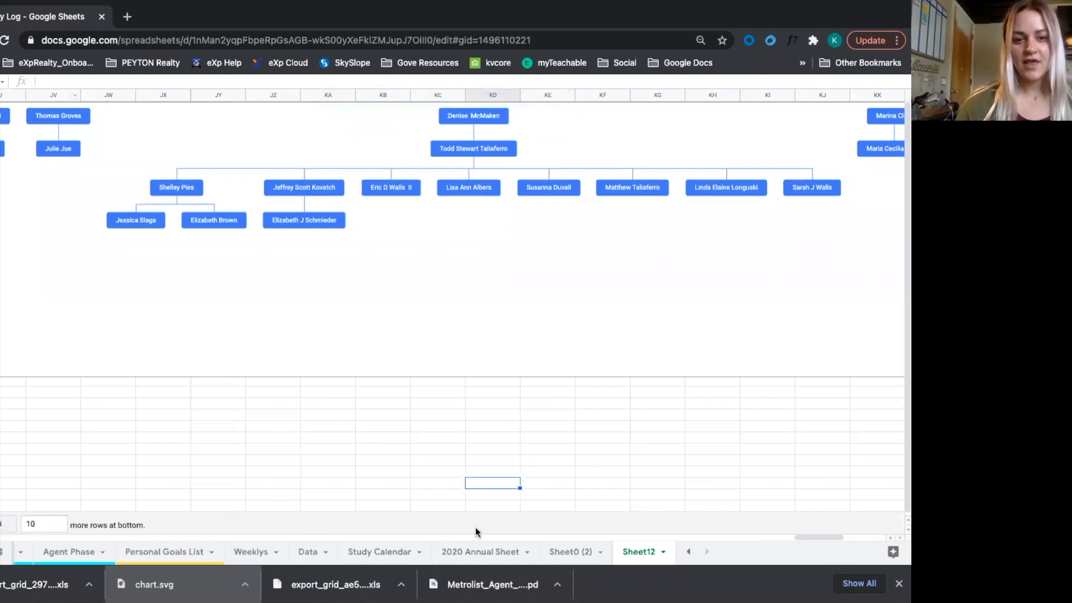
Look through the branches of the organizational chart from its right part back toward the left
scroll(380, 357, "left", 4)
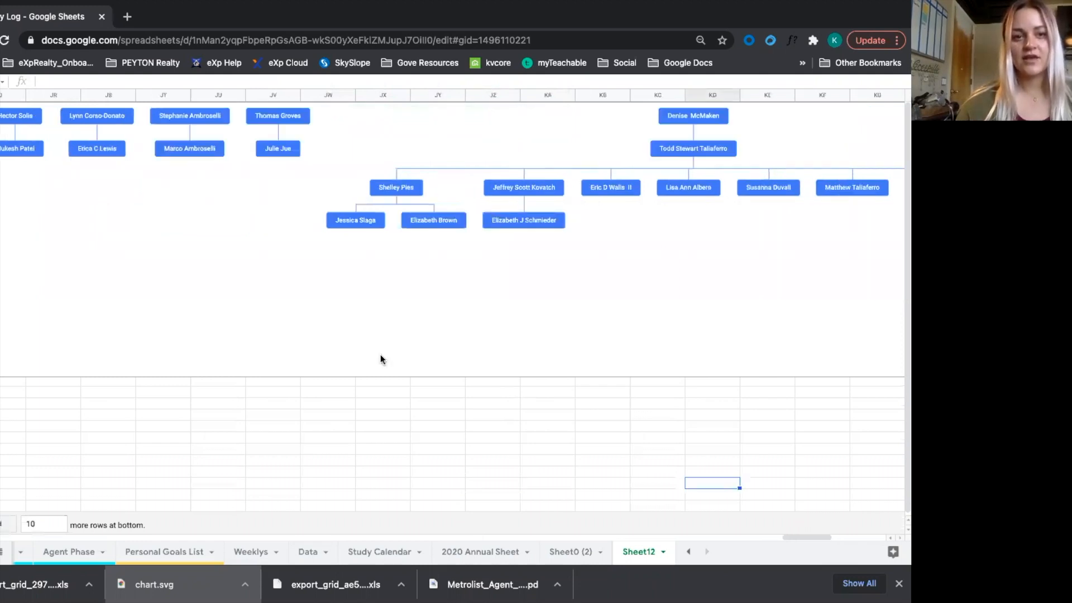
scroll(380, 355, "left", 14)
scroll(380, 355, "left", 14)
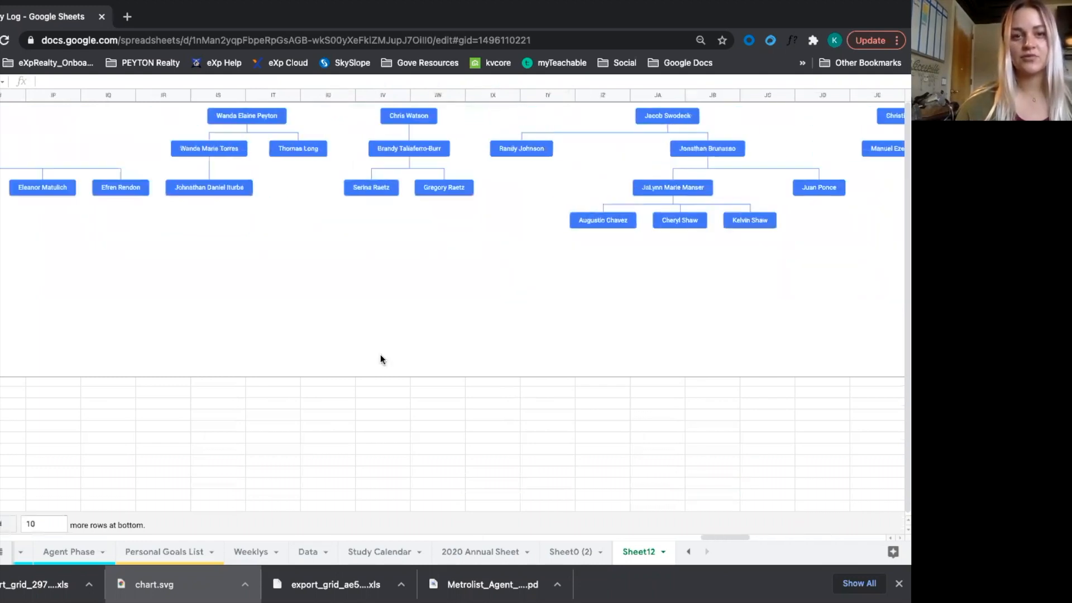
scroll(380, 358, "left", 15)
scroll(355, 257, "left", 15)
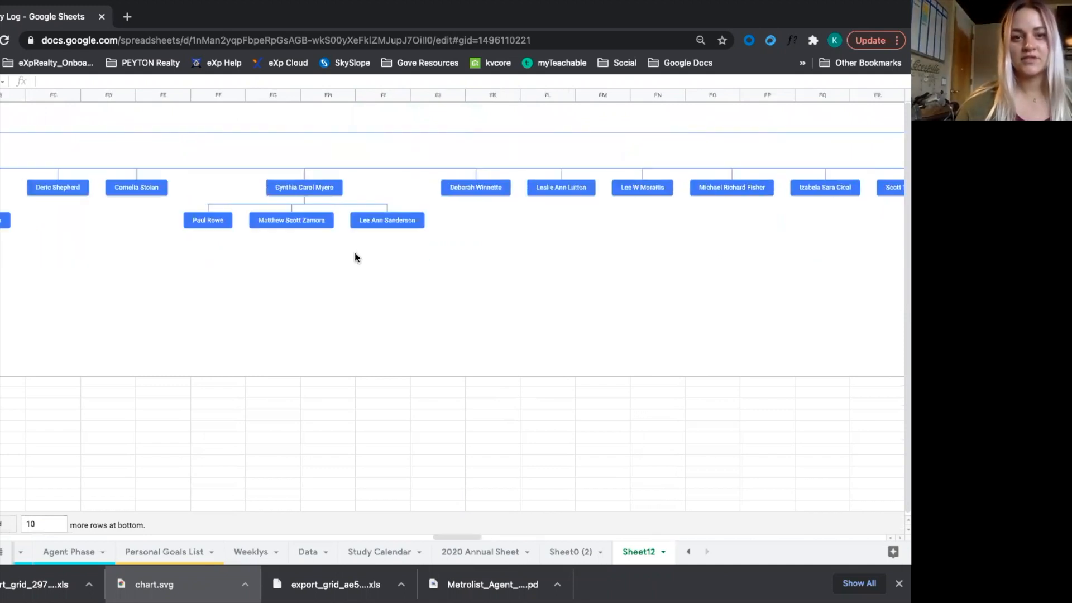
scroll(355, 256, "left", 20)
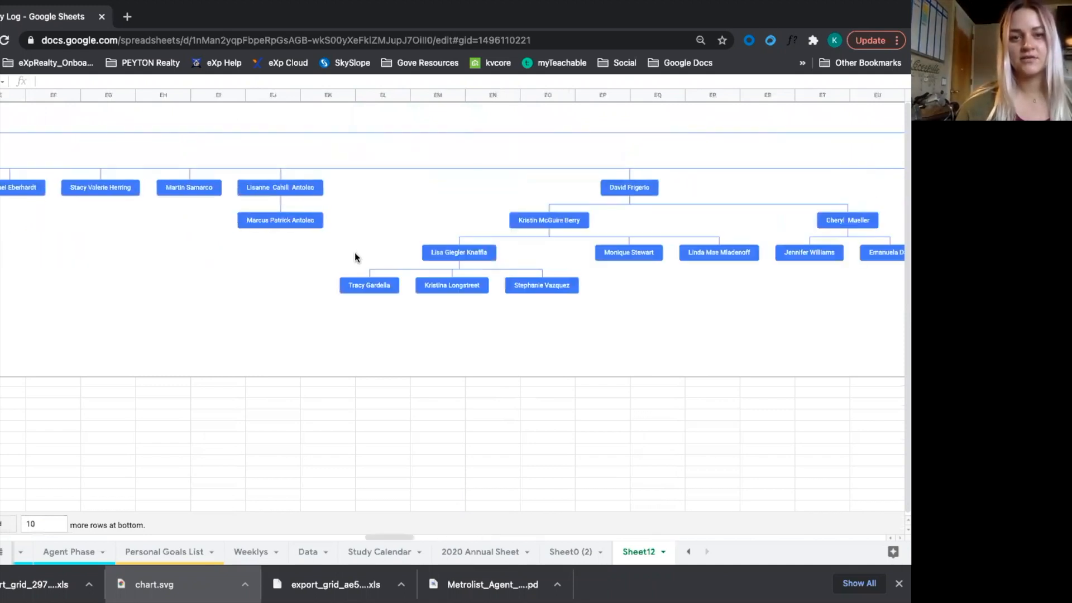
scroll(353, 253, "left", 15)
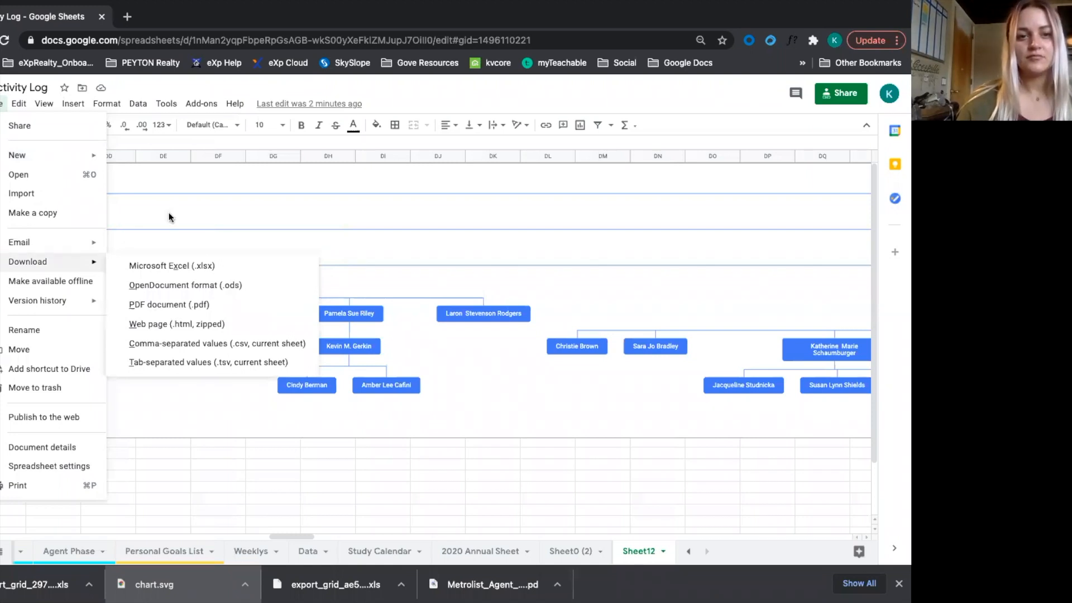
Check the spreadsheet's download formats and bring the organizational chart's top node back into view
left_click(1, 106)
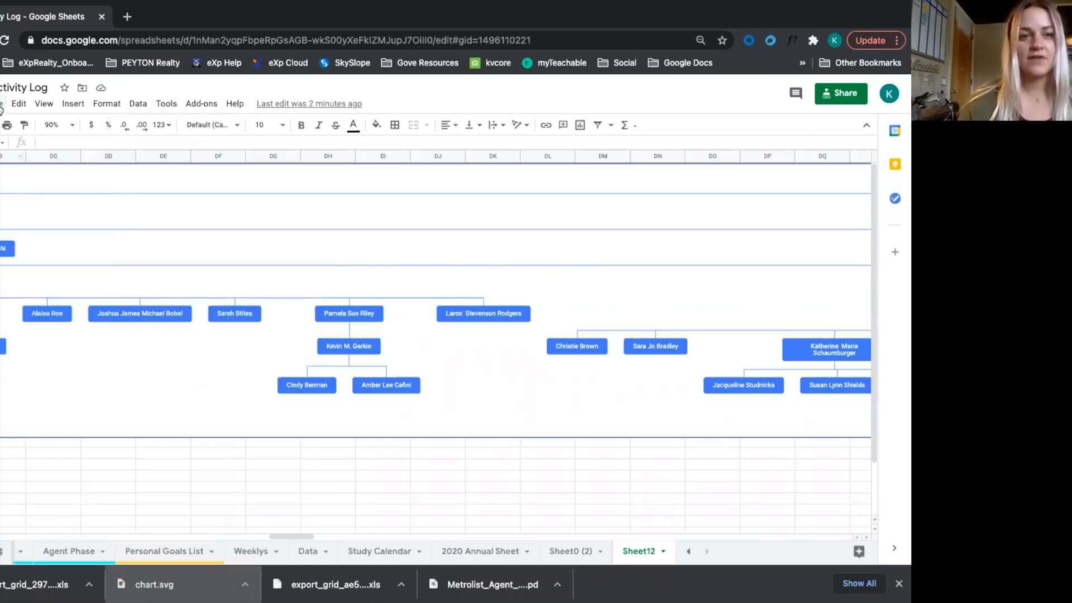
left_click(1, 106)
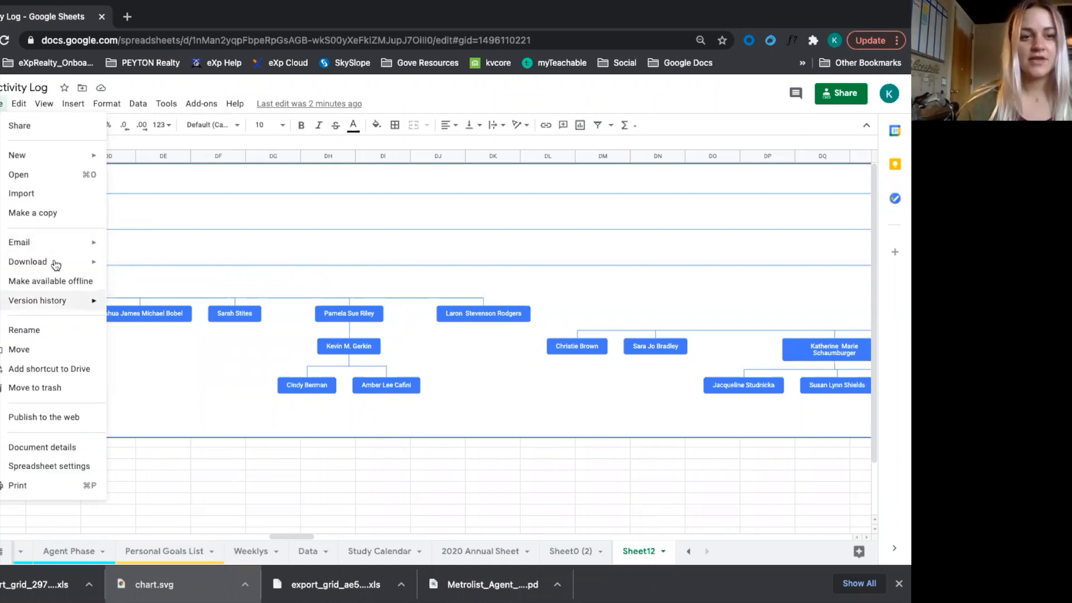
mouse_move(55, 264)
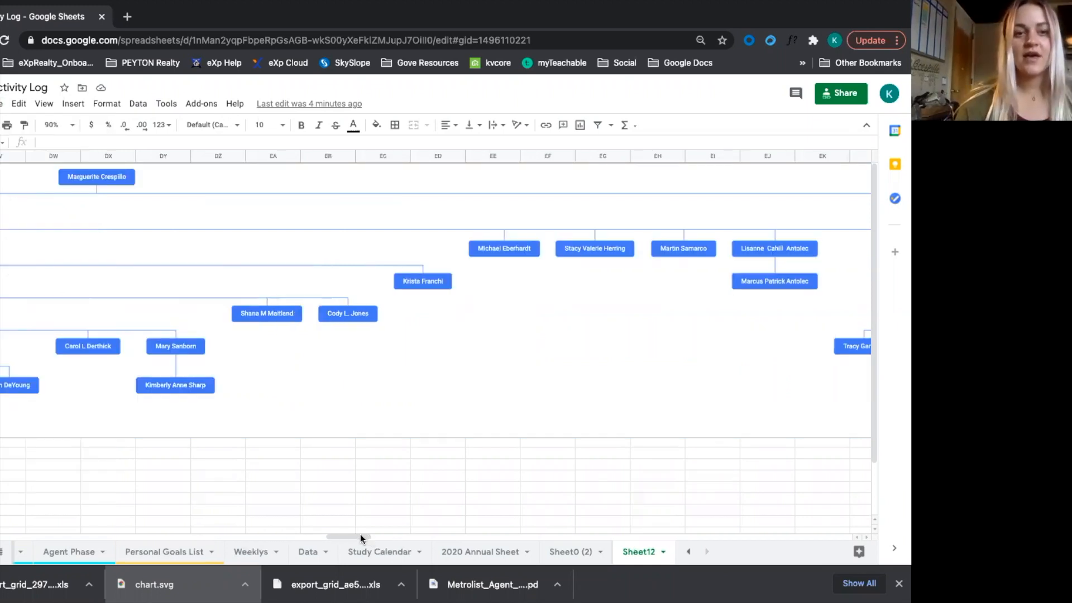
left_click_drag(360, 534, 345, 534)
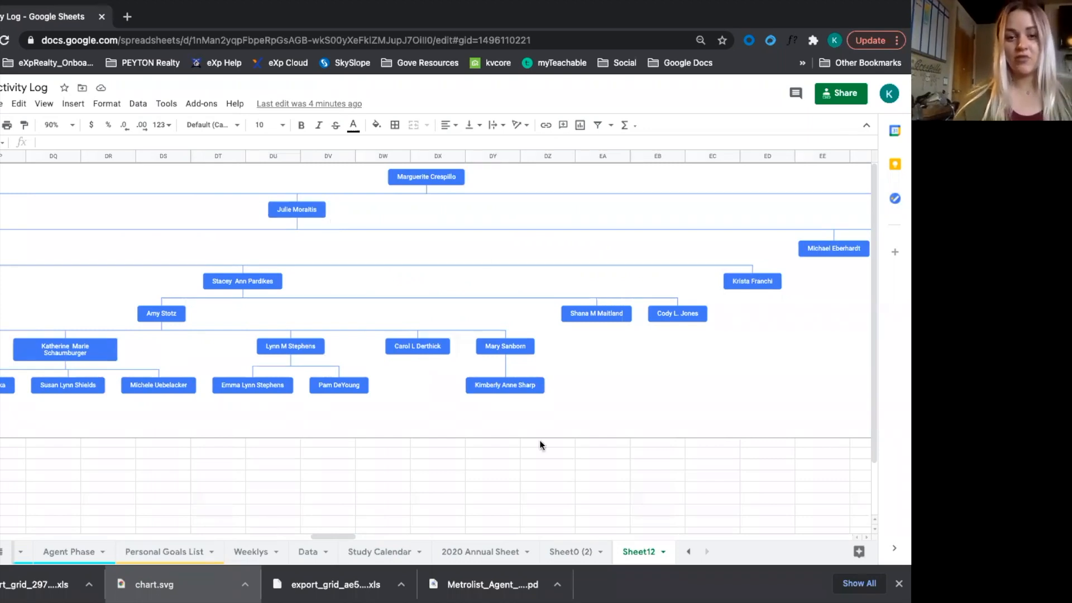
Sort the Sponsor Name column B on Sheet0 (2) from A to Z, without treating the first row as a header
left_click(581, 552)
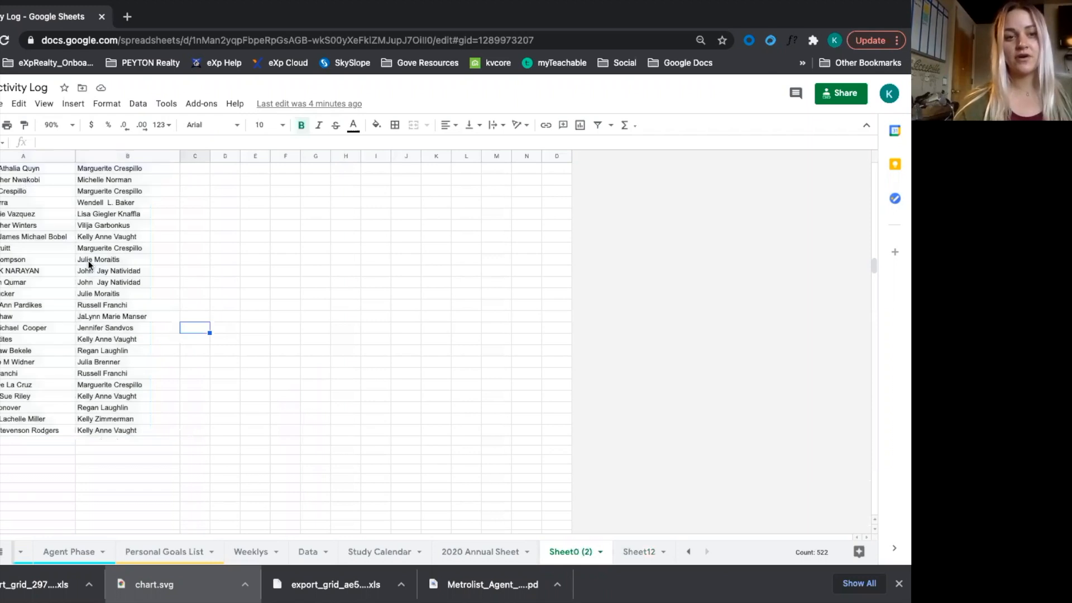
scroll(88, 265, "up", 5)
scroll(88, 265, "up", 5)
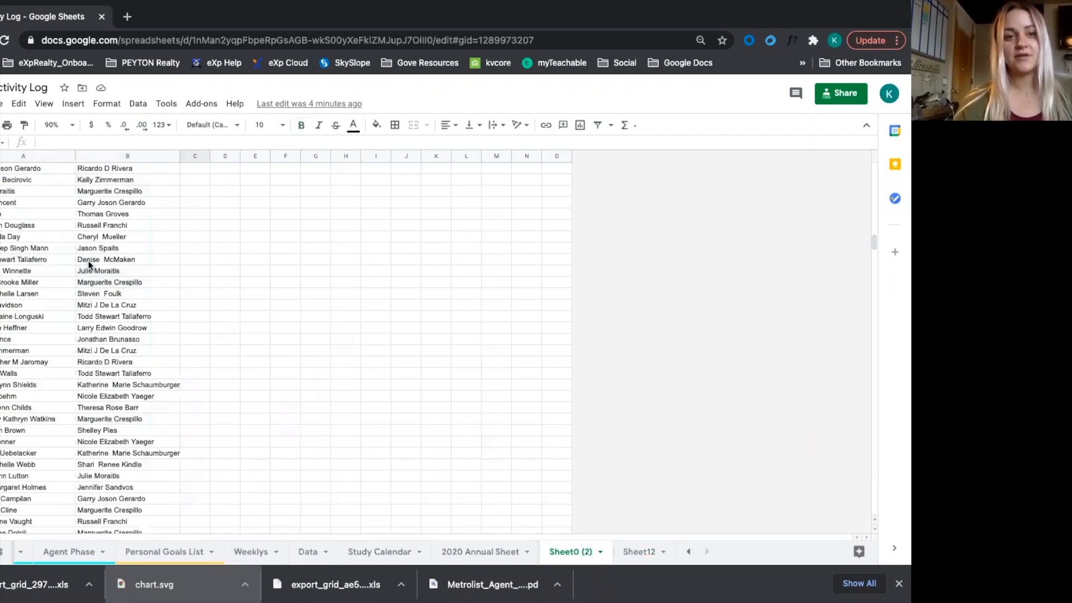
scroll(88, 265, "up", 5)
scroll(89, 265, "up", 5)
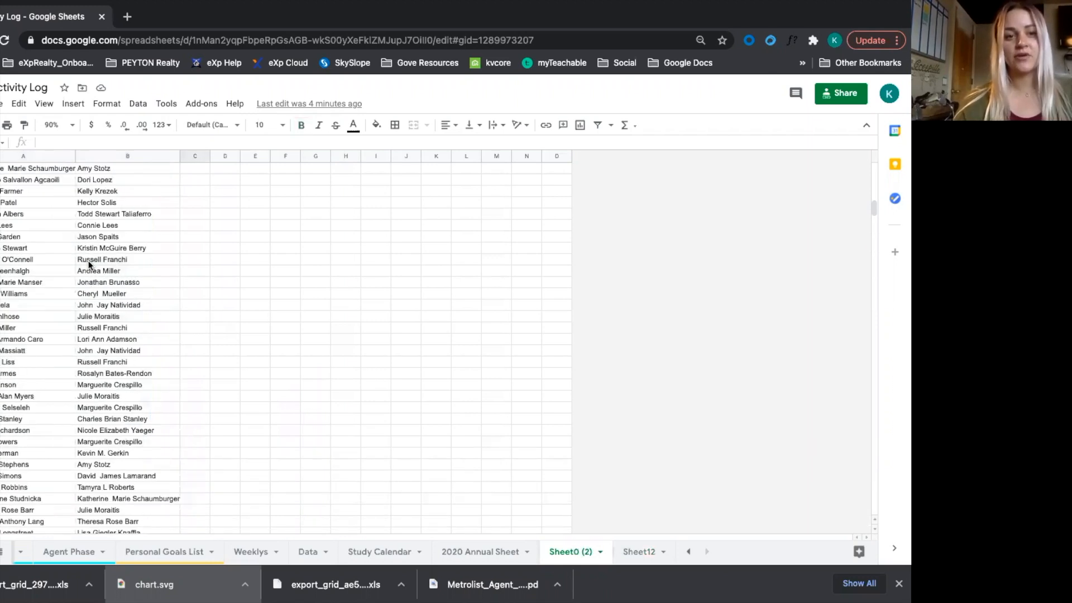
scroll(88, 265, "up", 5)
scroll(88, 265, "up", 5)
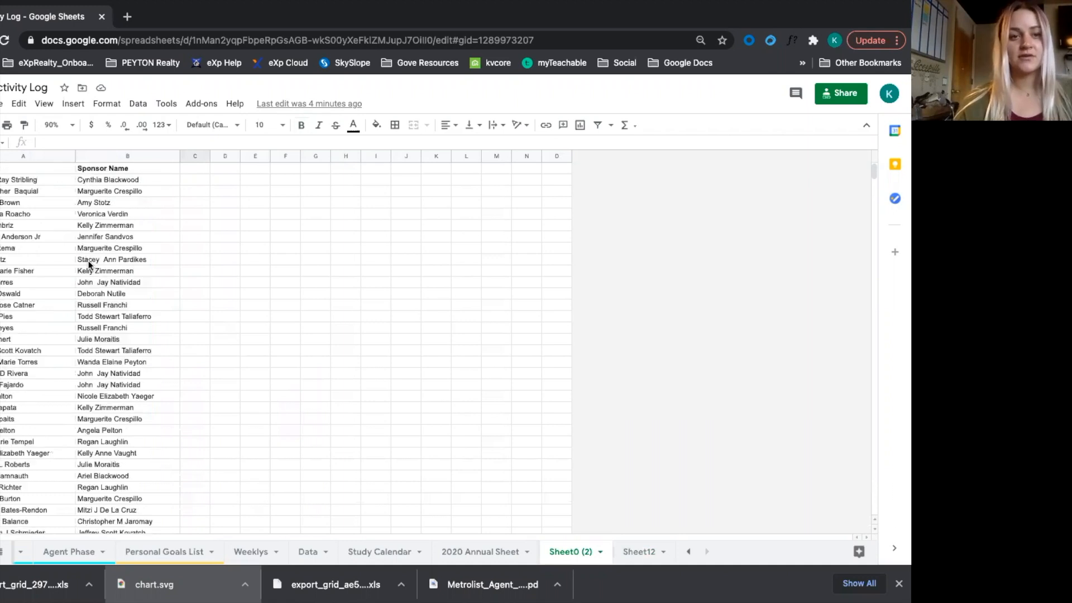
left_click(124, 156)
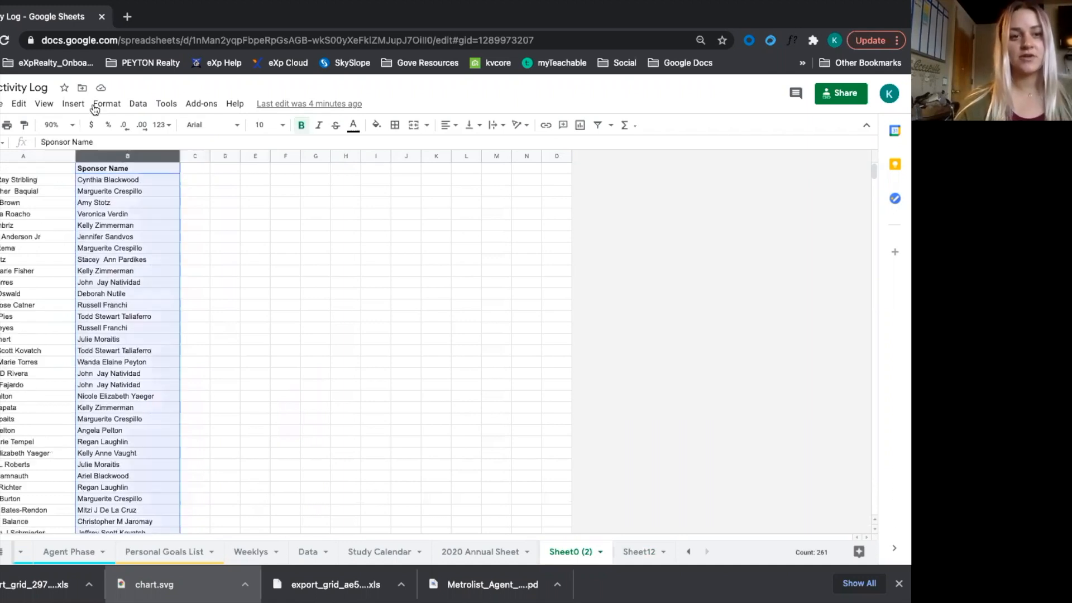
left_click(140, 104)
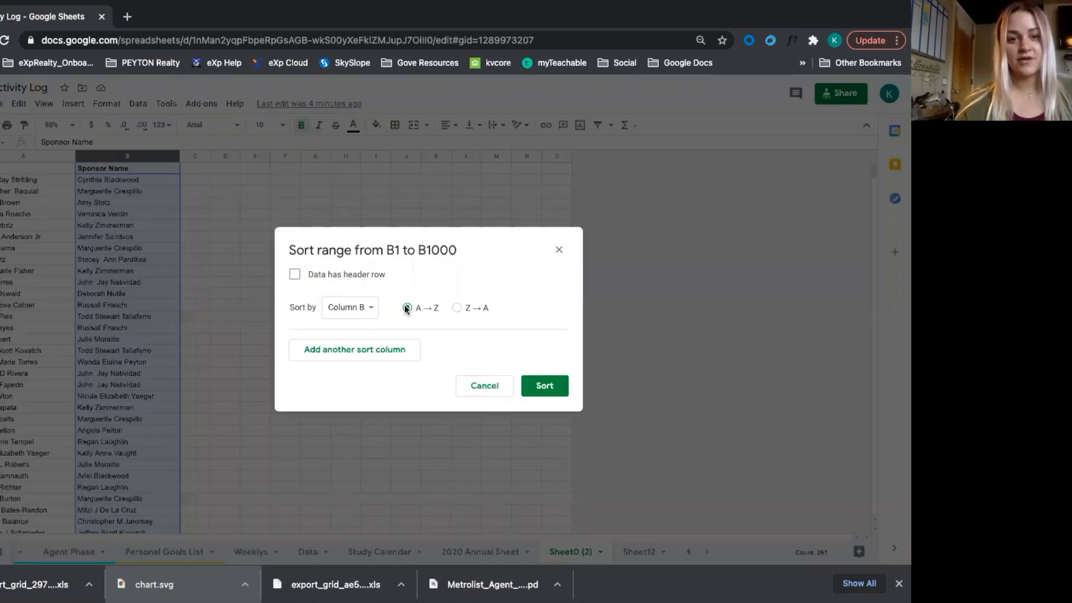
left_click(545, 385)
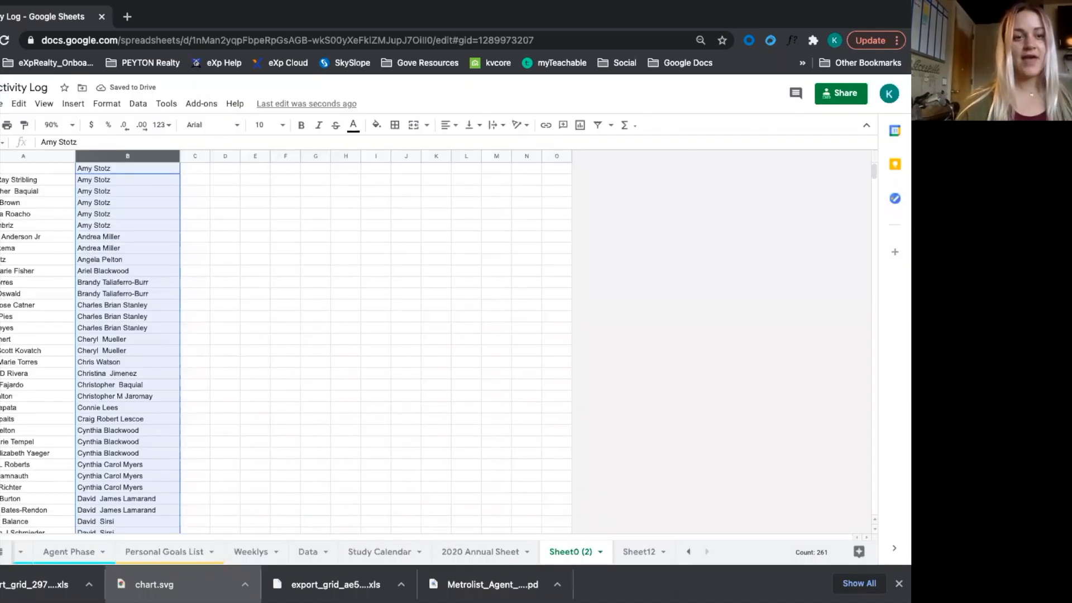
Select A2:B5 to examine the agent and sponsor pairs, and clear the selection on an empty cell
left_click(207, 259)
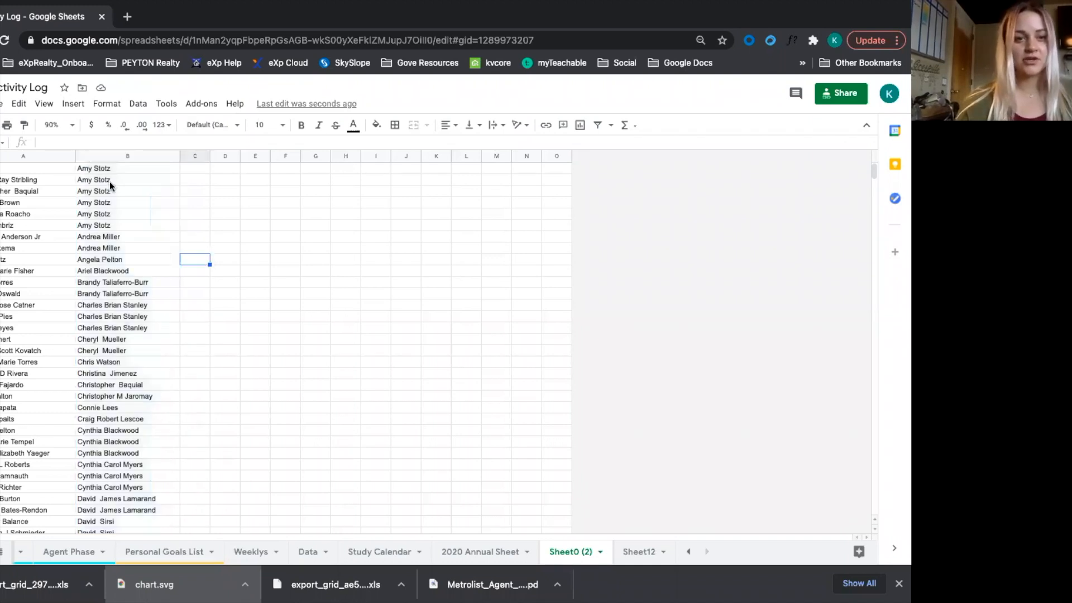
left_click(32, 178)
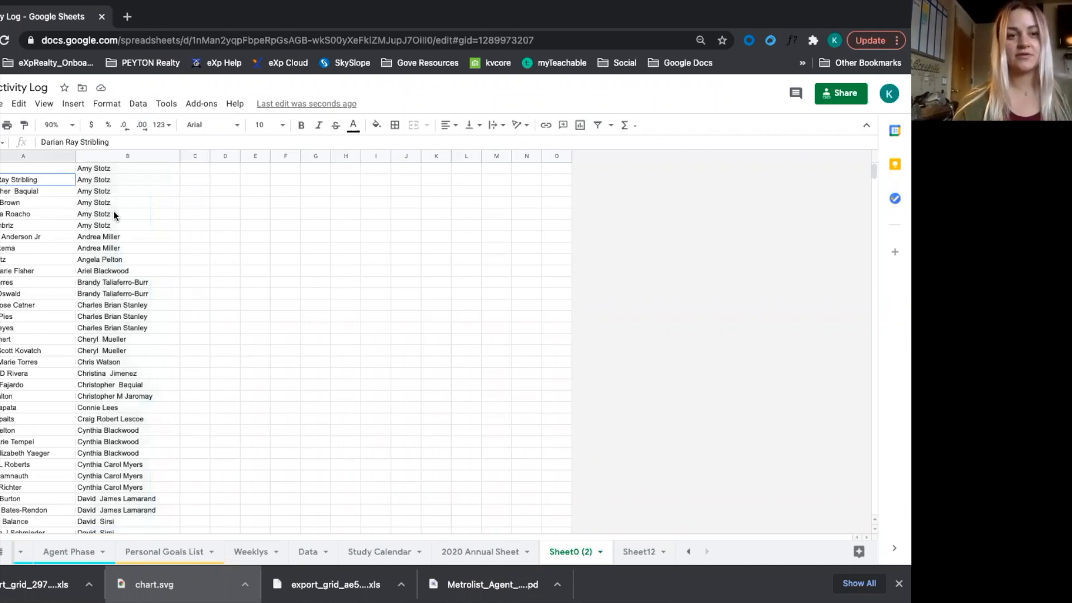
left_click(112, 210, "shift")
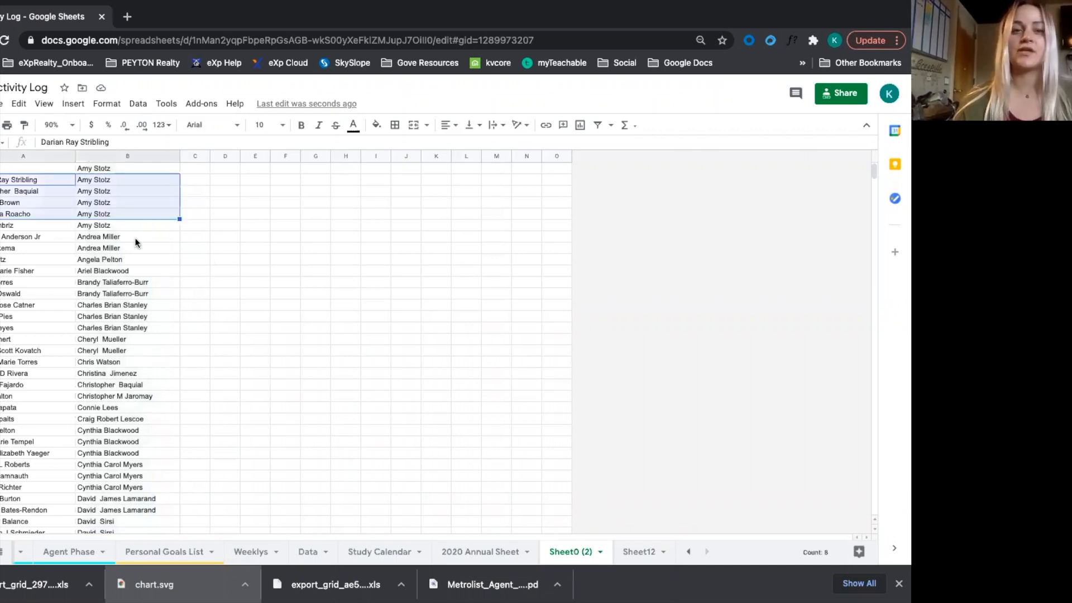
left_click(303, 237)
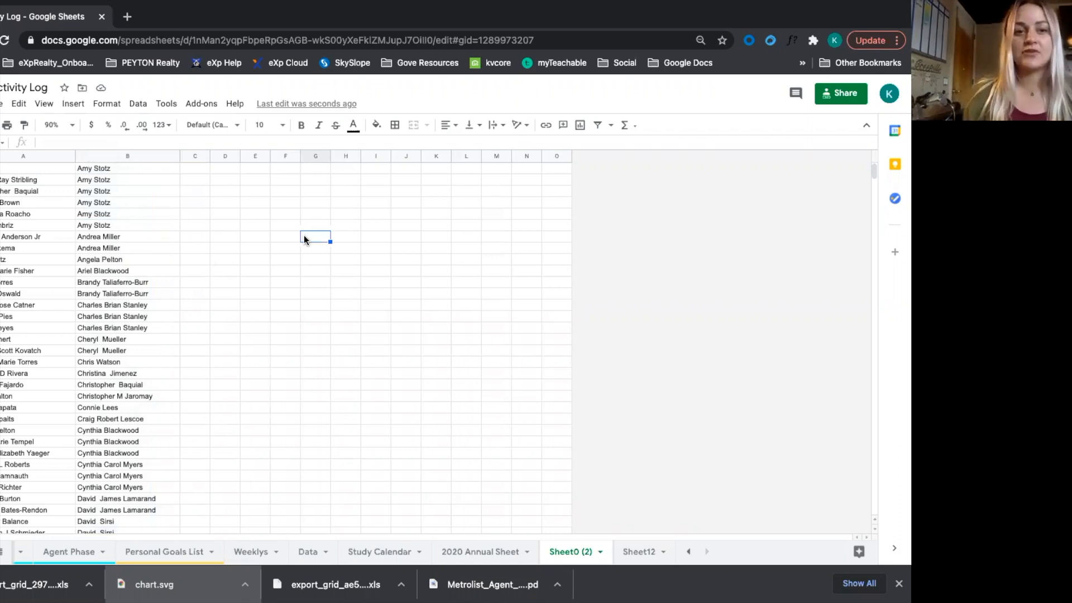